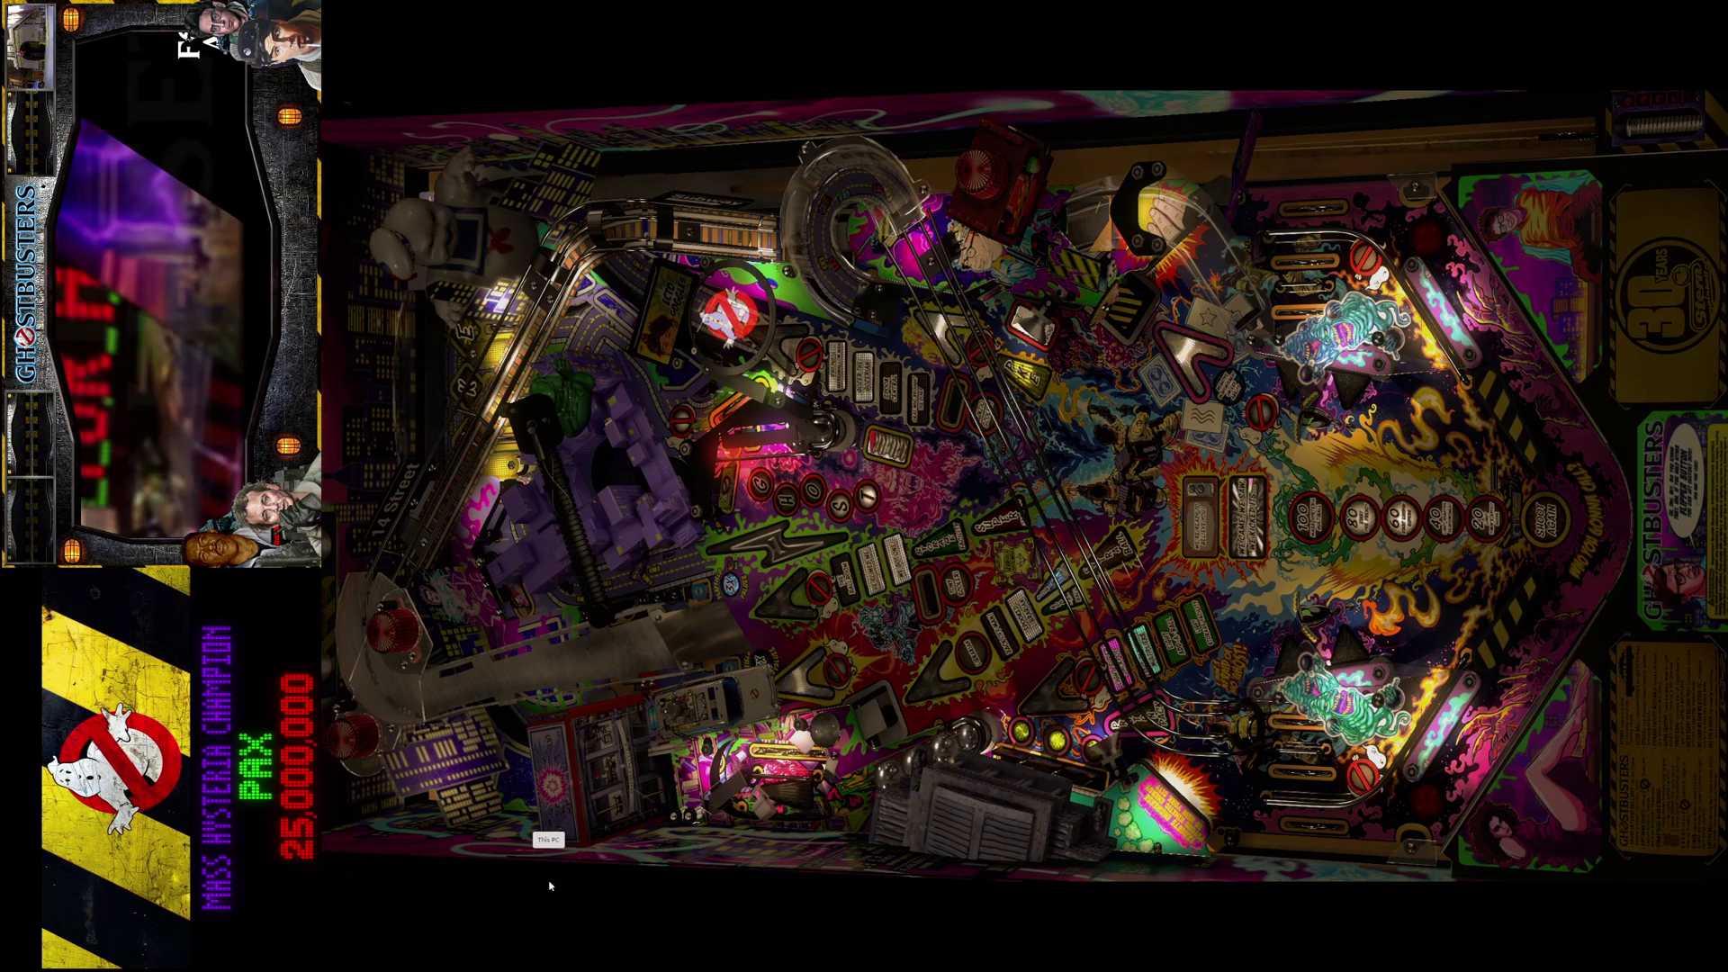
- Quit the running Ghostbusters table and close the Visual Pinball editor
{"action": "key", "text": "q"}
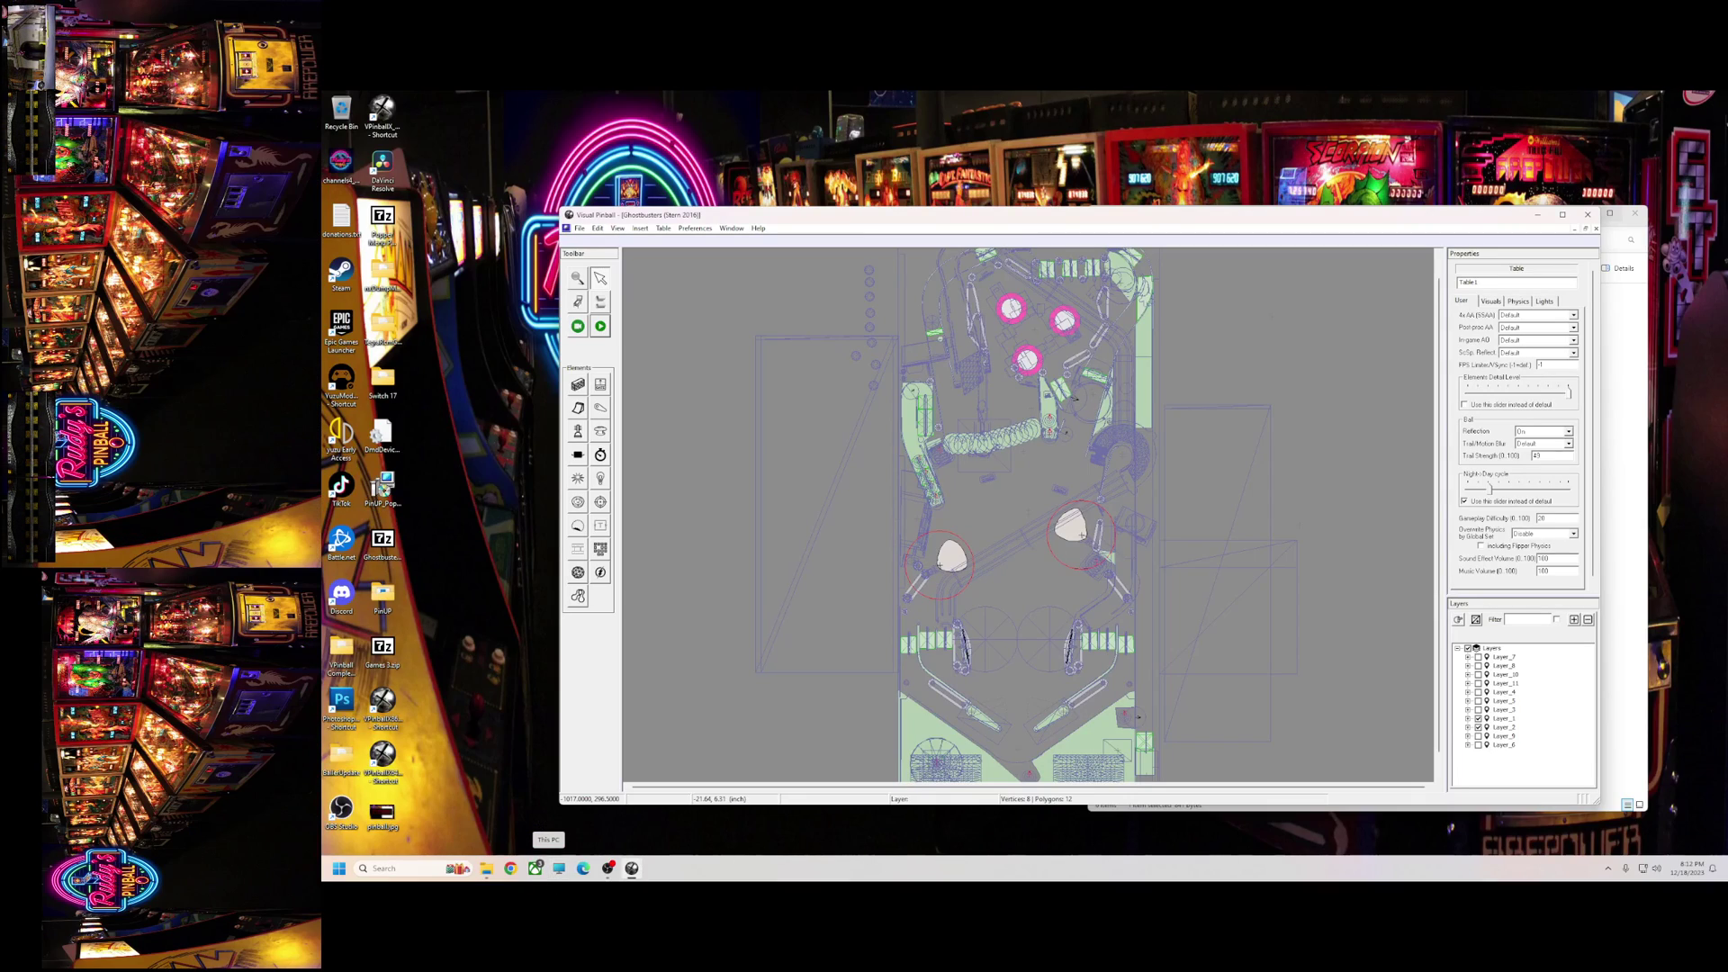
{"action": "left_click", "coordinate": [1588, 215]}
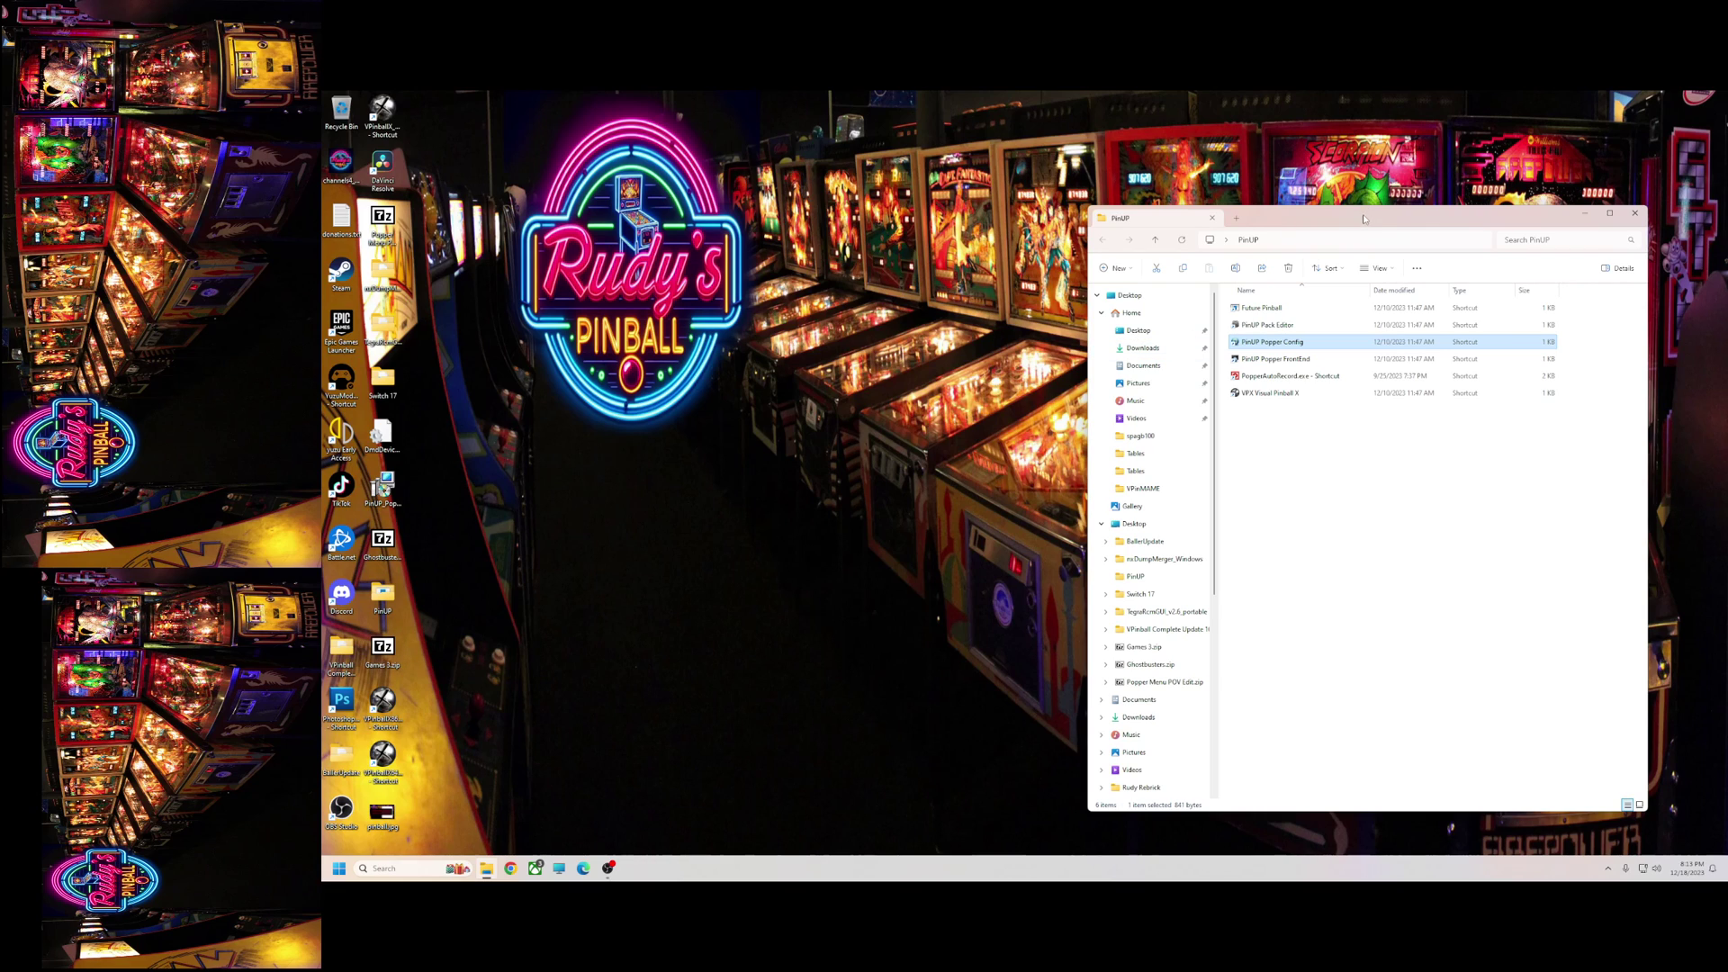
- Open the Ghostbusters folder inside Ghostbusters.zip from the desktop, with the VPinMAME folder open in File Explorer instead of the PinUP folder
{"action": "left_click_drag", "start_coordinate": [1363, 218], "coordinate": [1369, 191]}
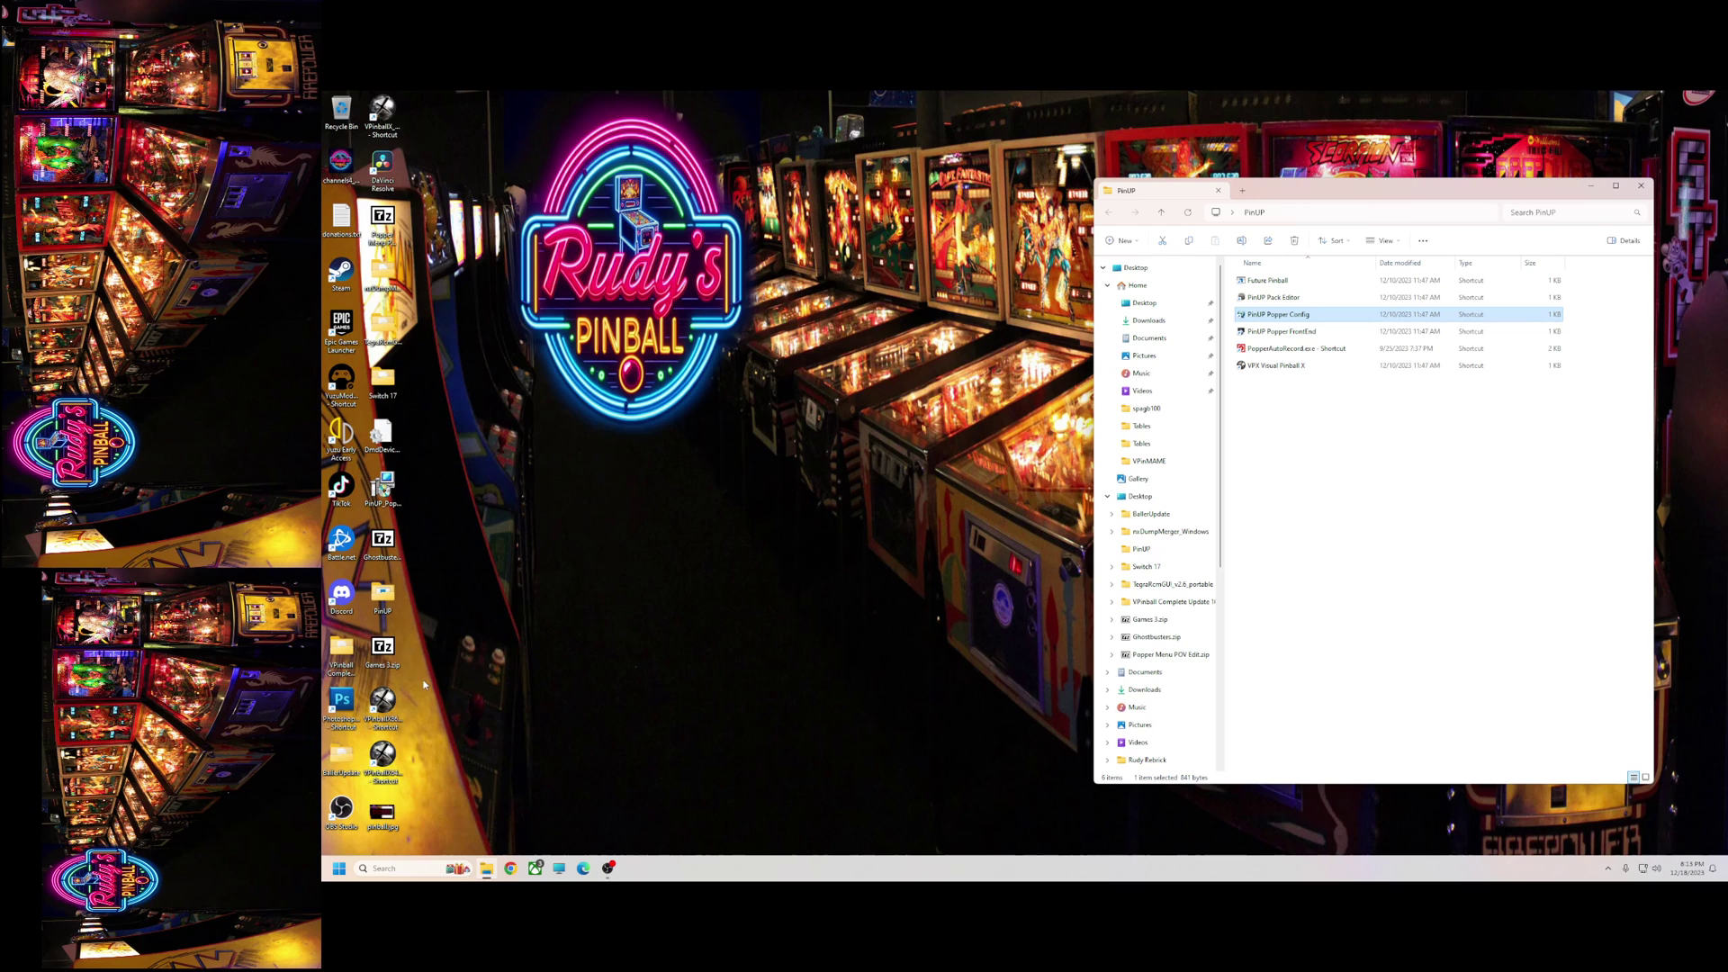
{"action": "double_click", "coordinate": [383, 540]}
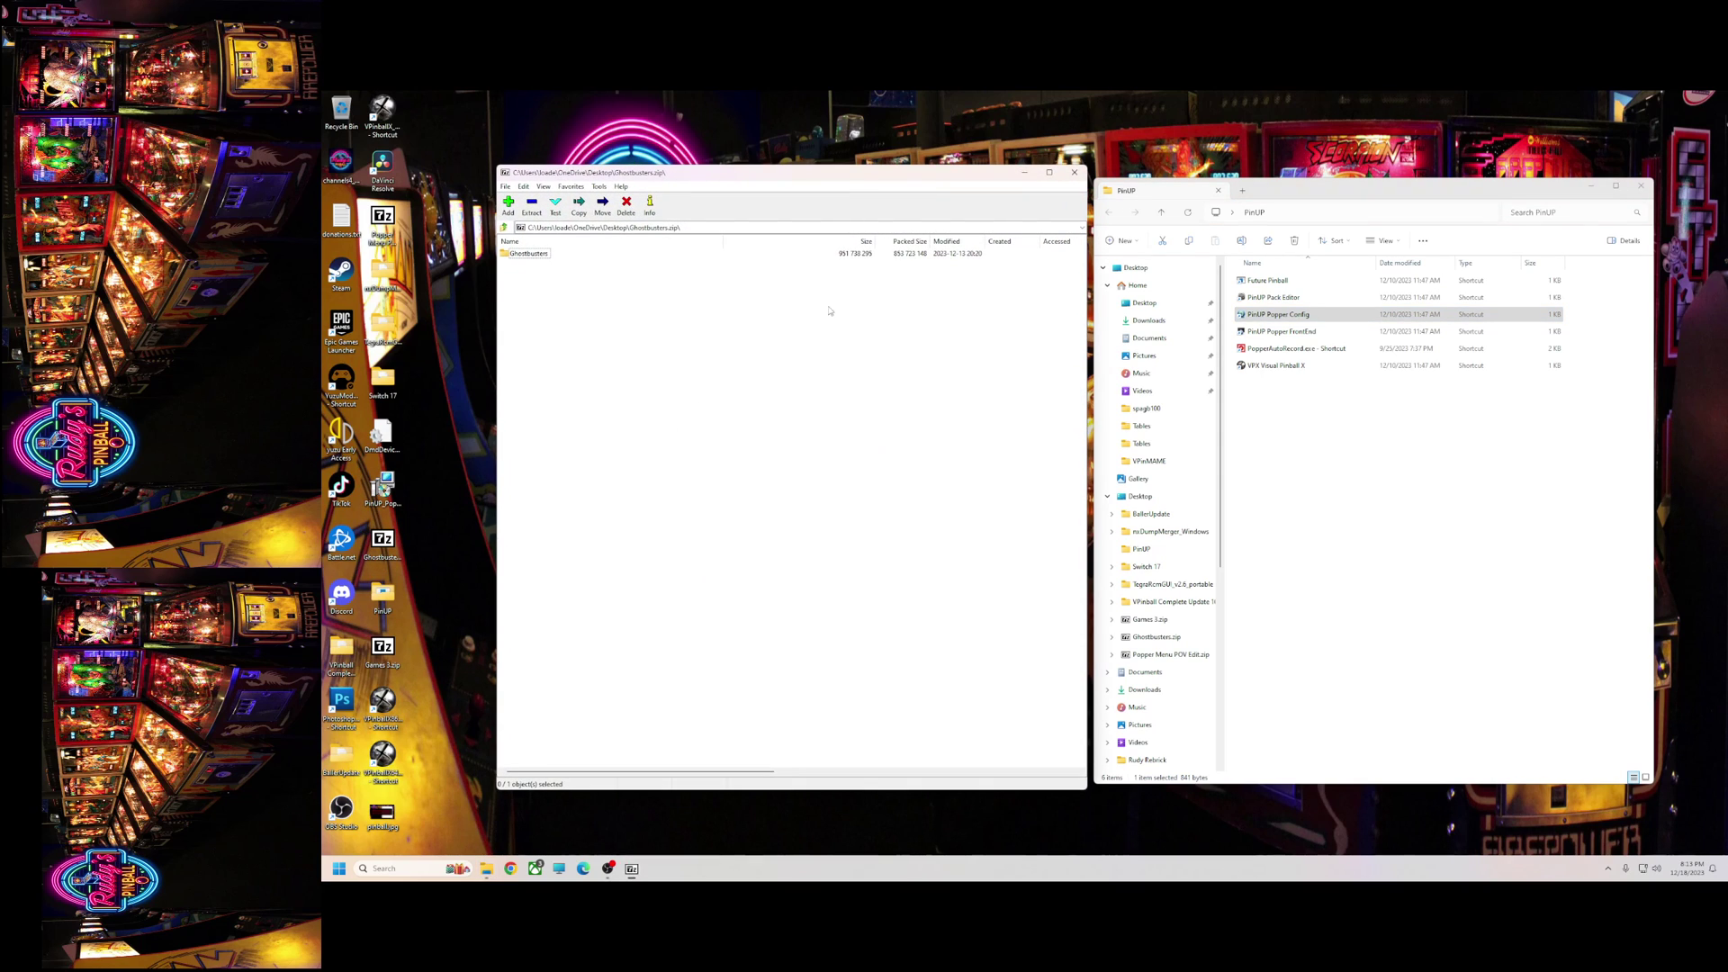
{"action": "left_click_drag", "start_coordinate": [849, 182], "coordinate": [863, 196]}
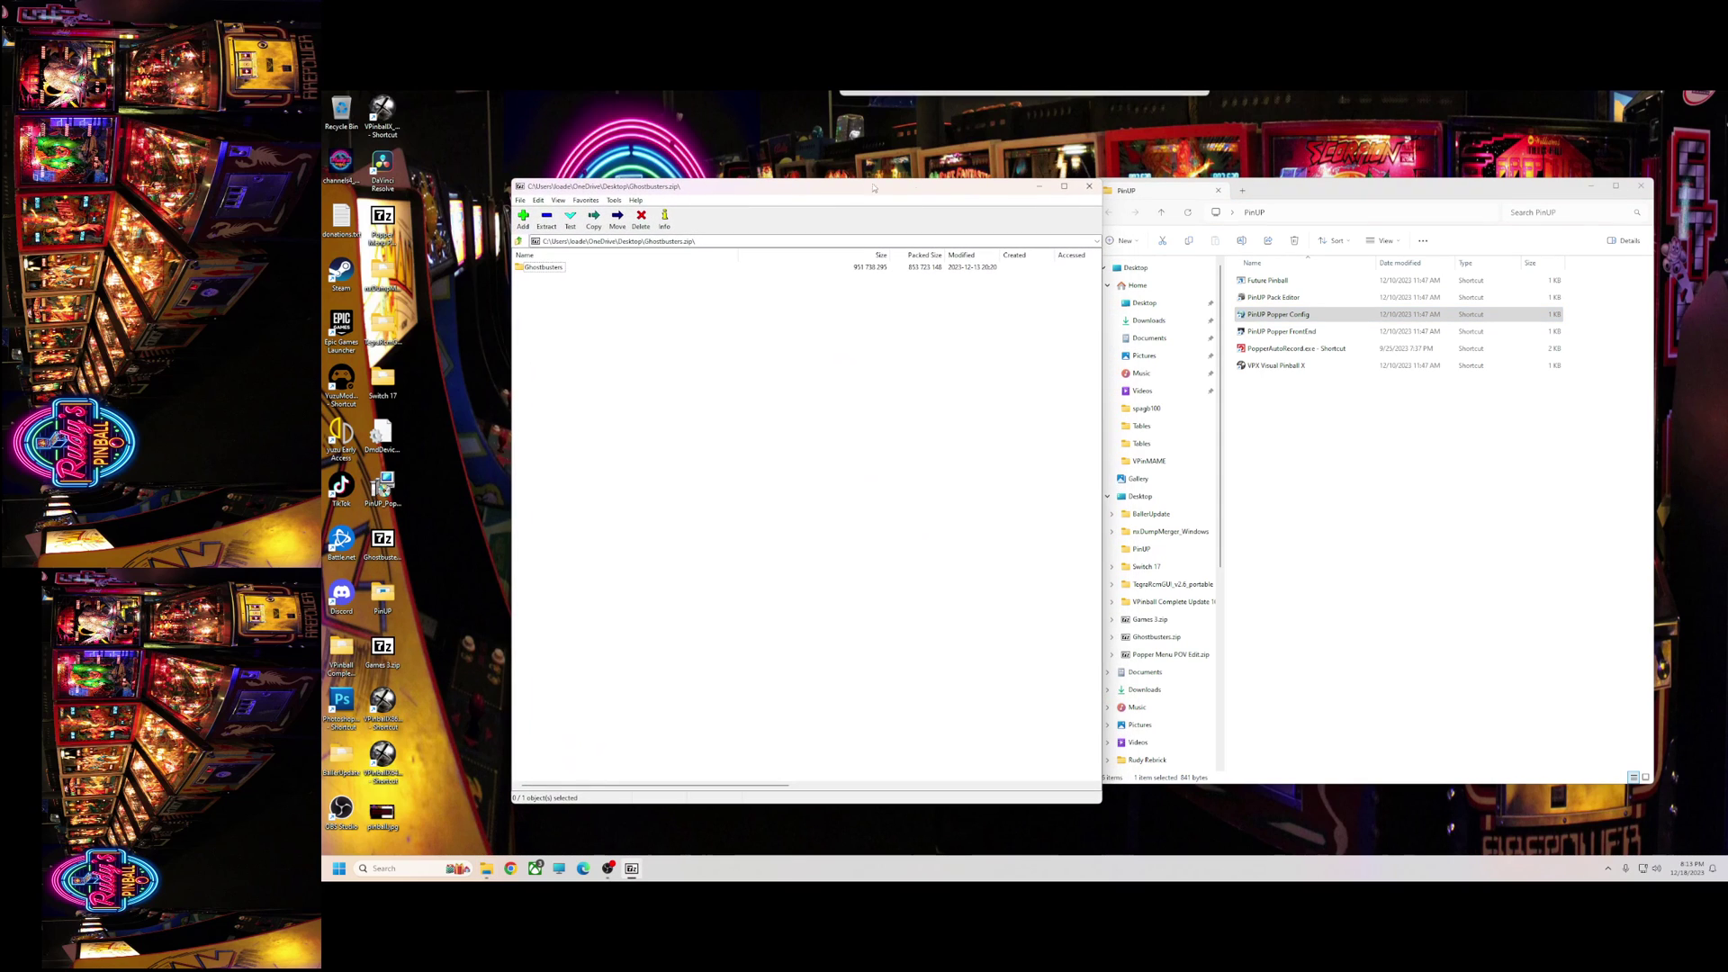
{"action": "left_click", "coordinate": [1641, 186]}
{"action": "double_click", "coordinate": [542, 268]}
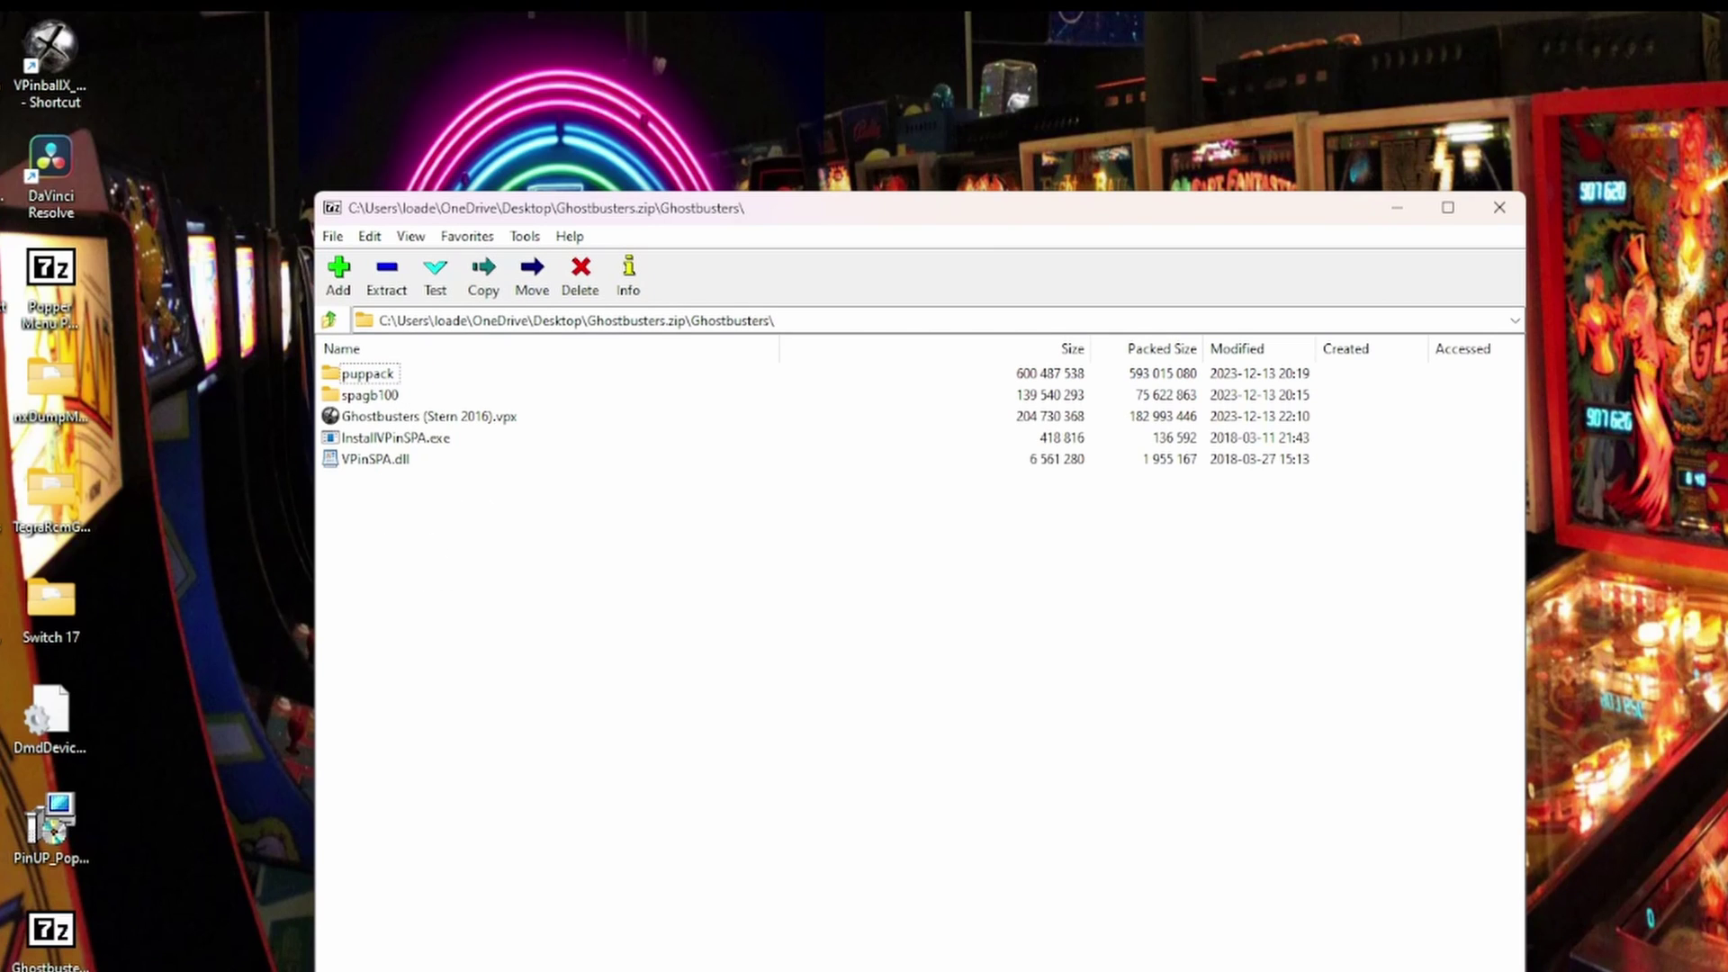
{"action": "key", "text": "super+e"}
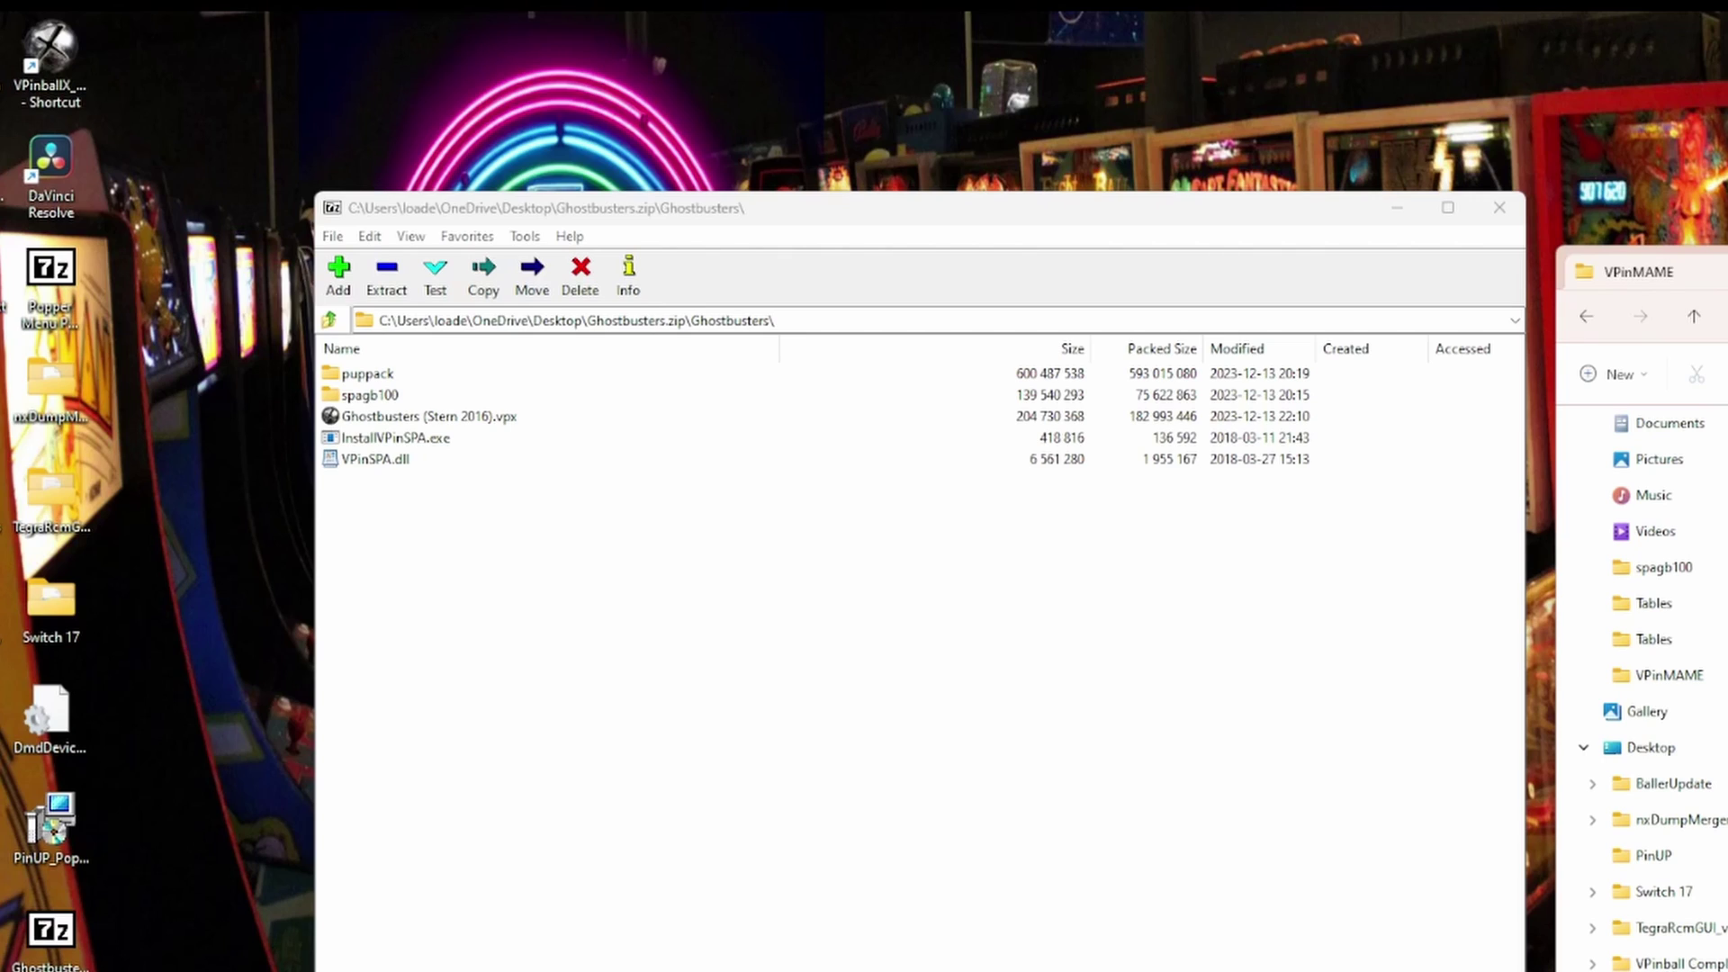
- Examine the archive's spagb100 folder and its nested spagb100 subfolder, and return to the Ghostbusters folder
{"action": "left_click", "coordinate": [363, 396]}
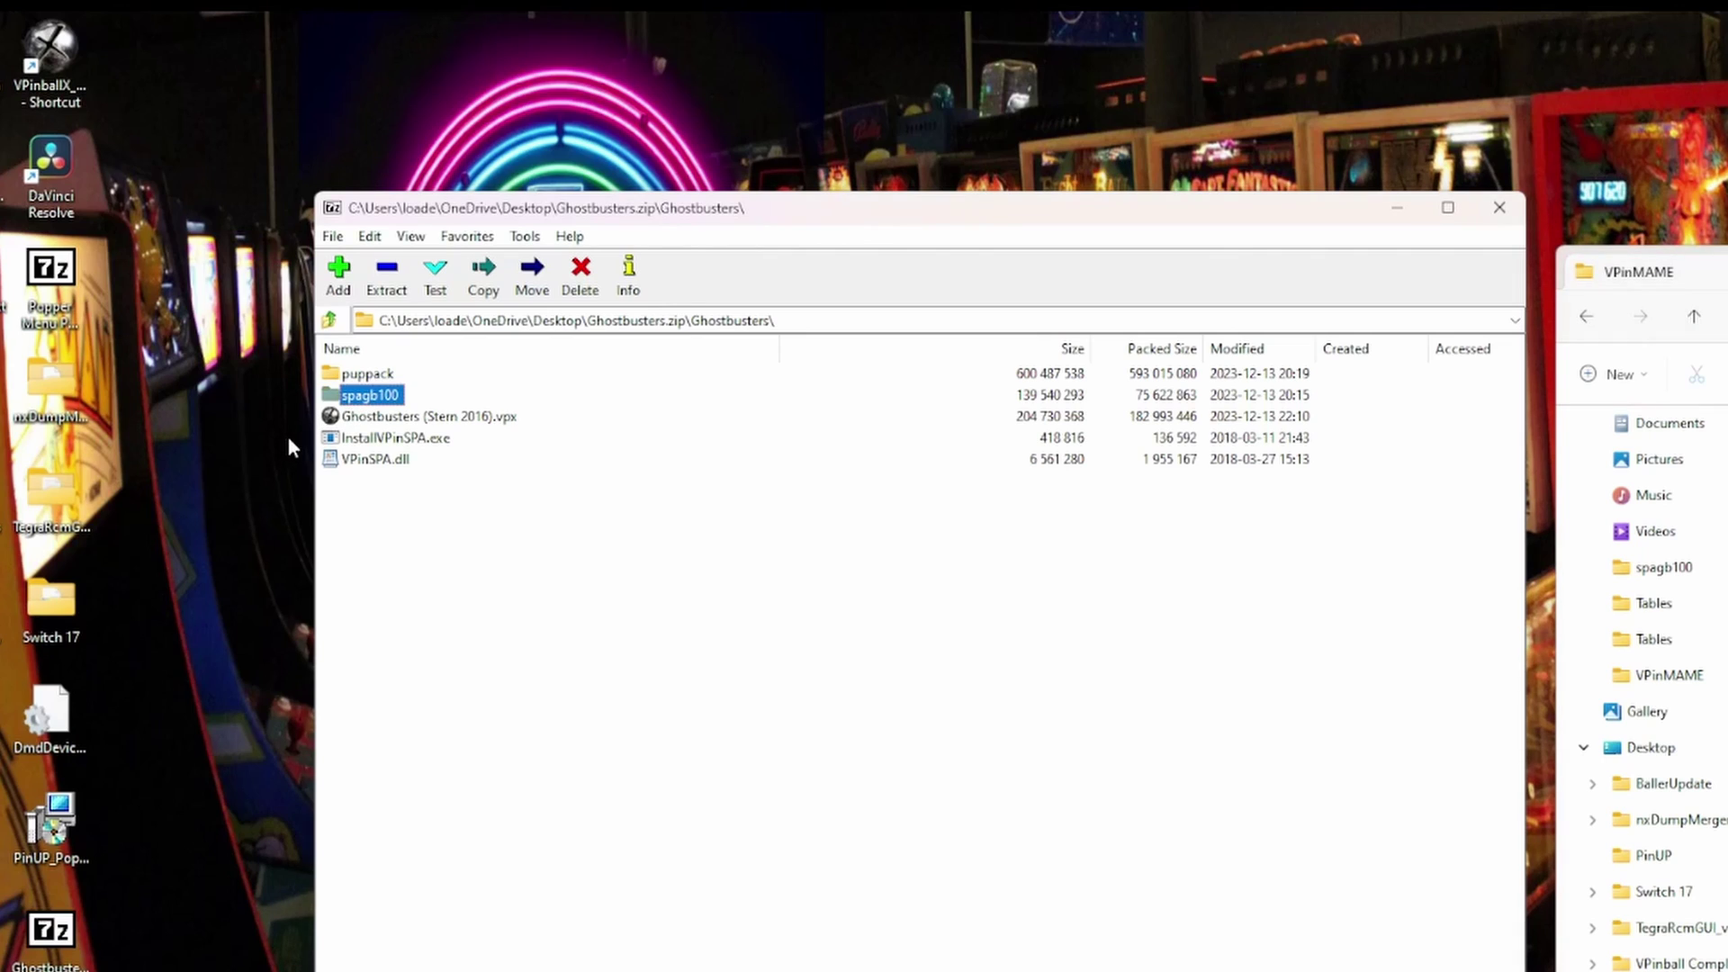
{"action": "double_click", "coordinate": [371, 396]}
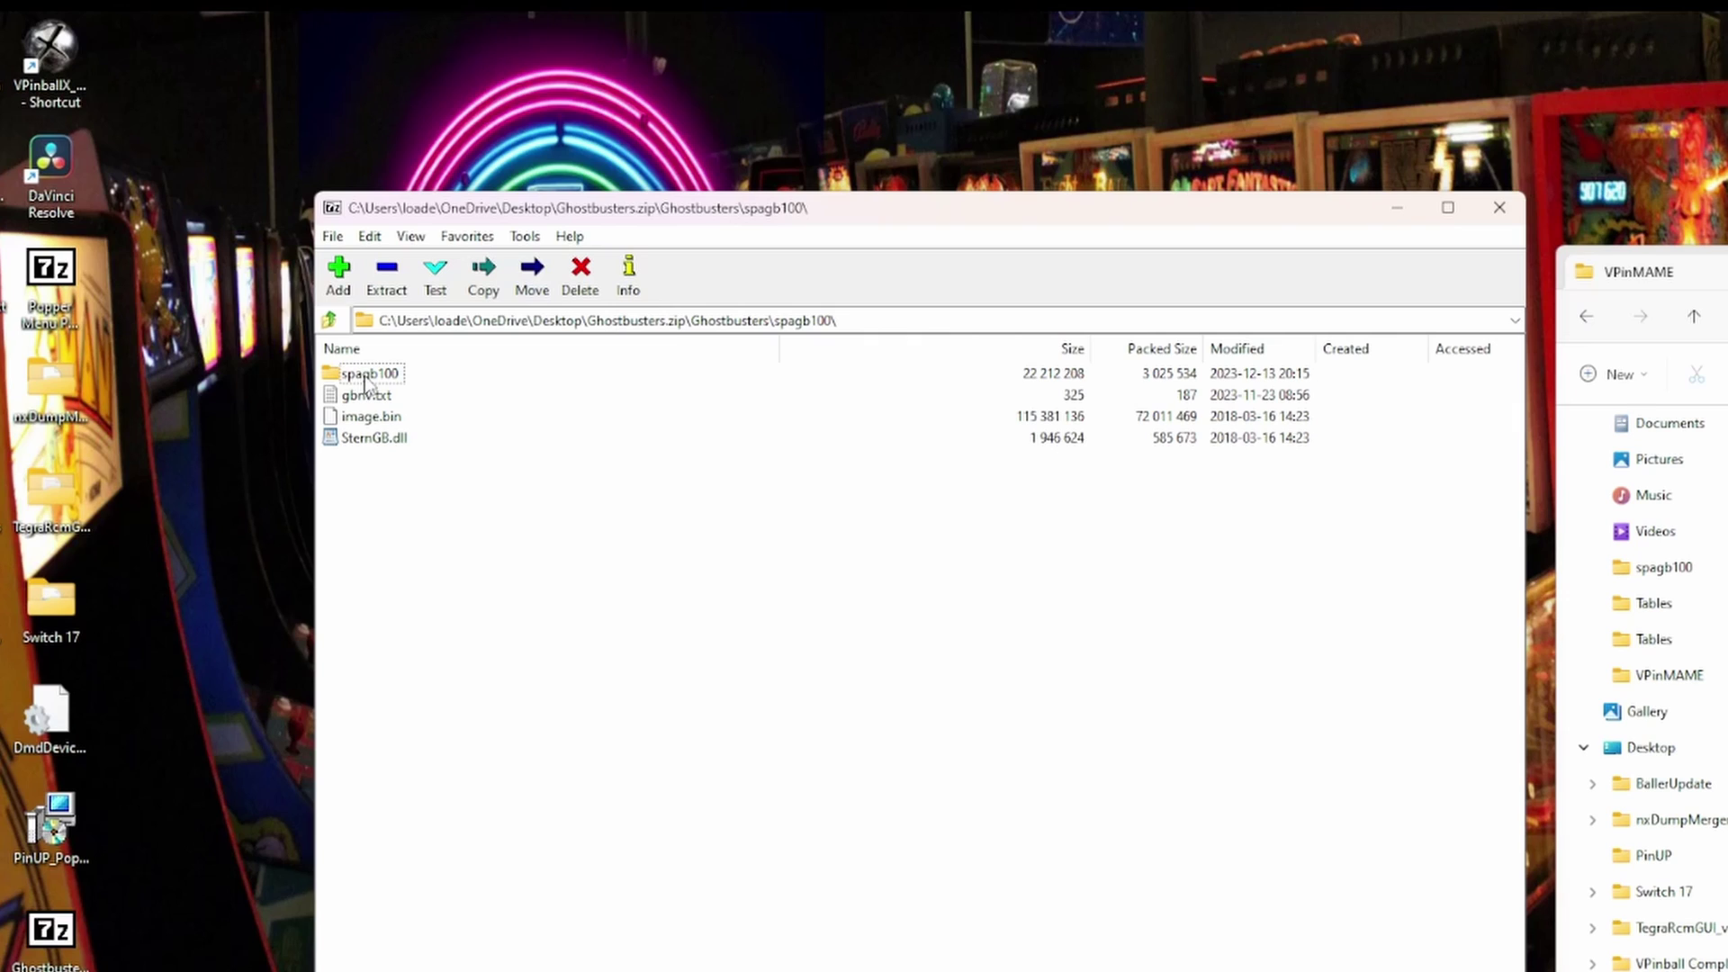
{"action": "double_click", "coordinate": [376, 374]}
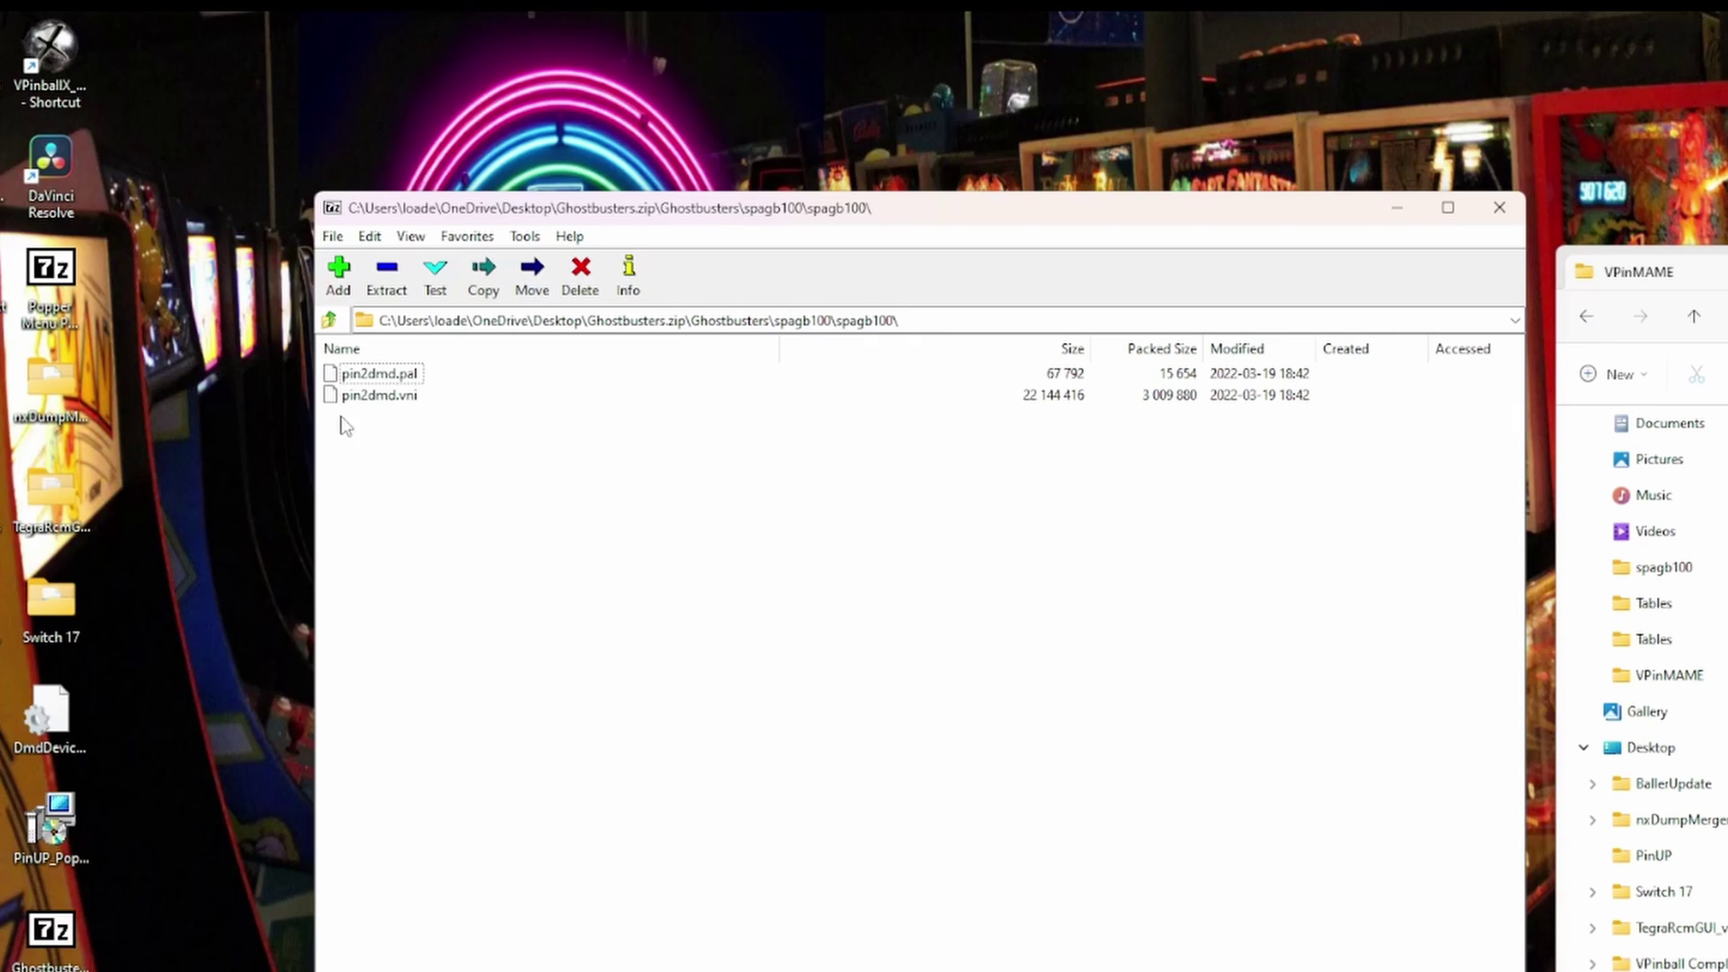
{"action": "left_click", "coordinate": [329, 319]}
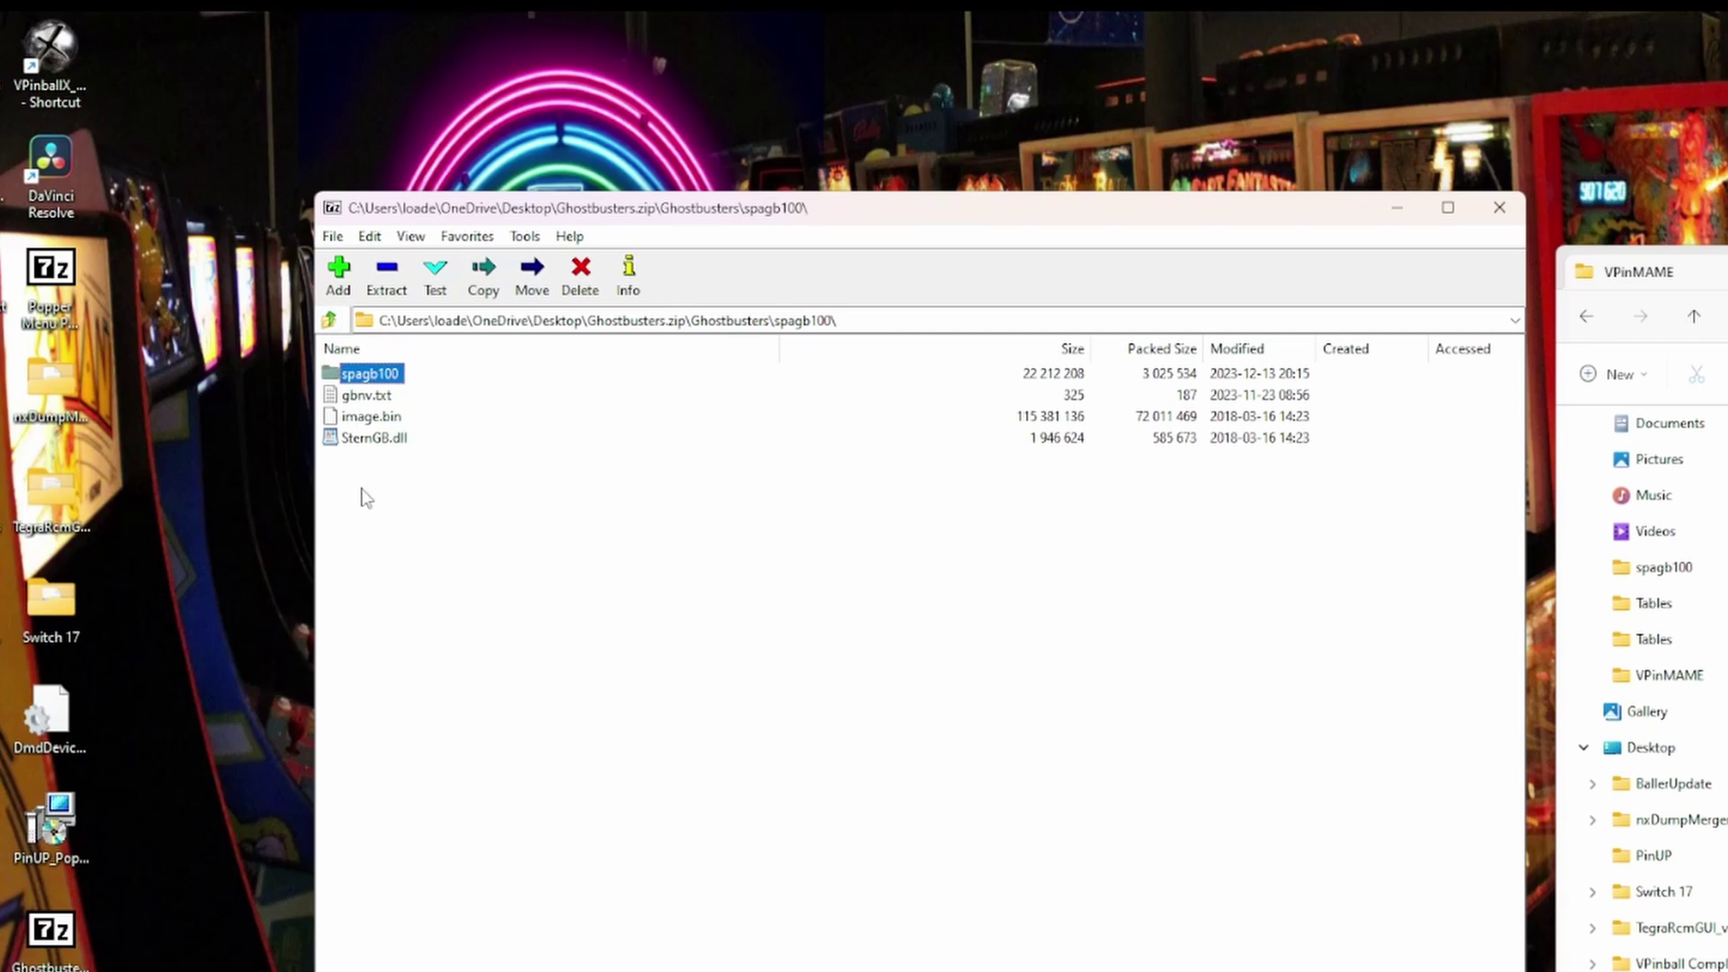
{"action": "left_click", "coordinate": [330, 319]}
{"action": "left_click", "coordinate": [437, 605]}
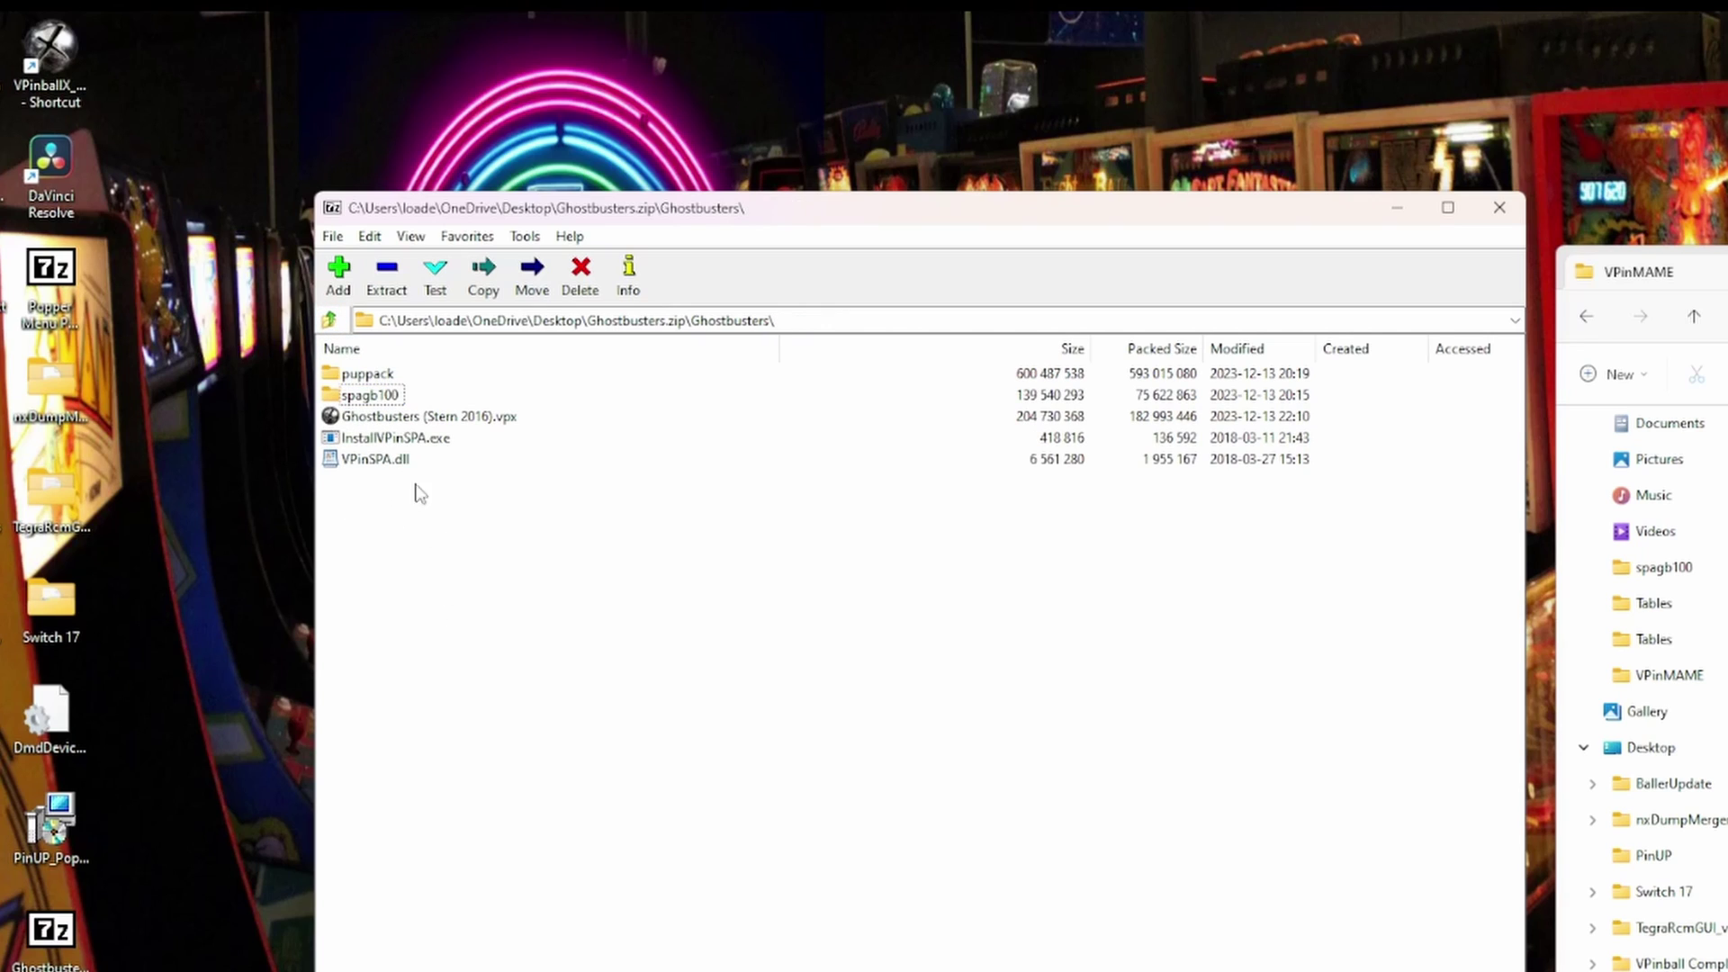
- Copy spagb100, InstallVPinSPA.exe and VPinSPA.dll from the archive into the VPinMAME folder, replacing the existing files
{"action": "left_click", "coordinate": [351, 399]}
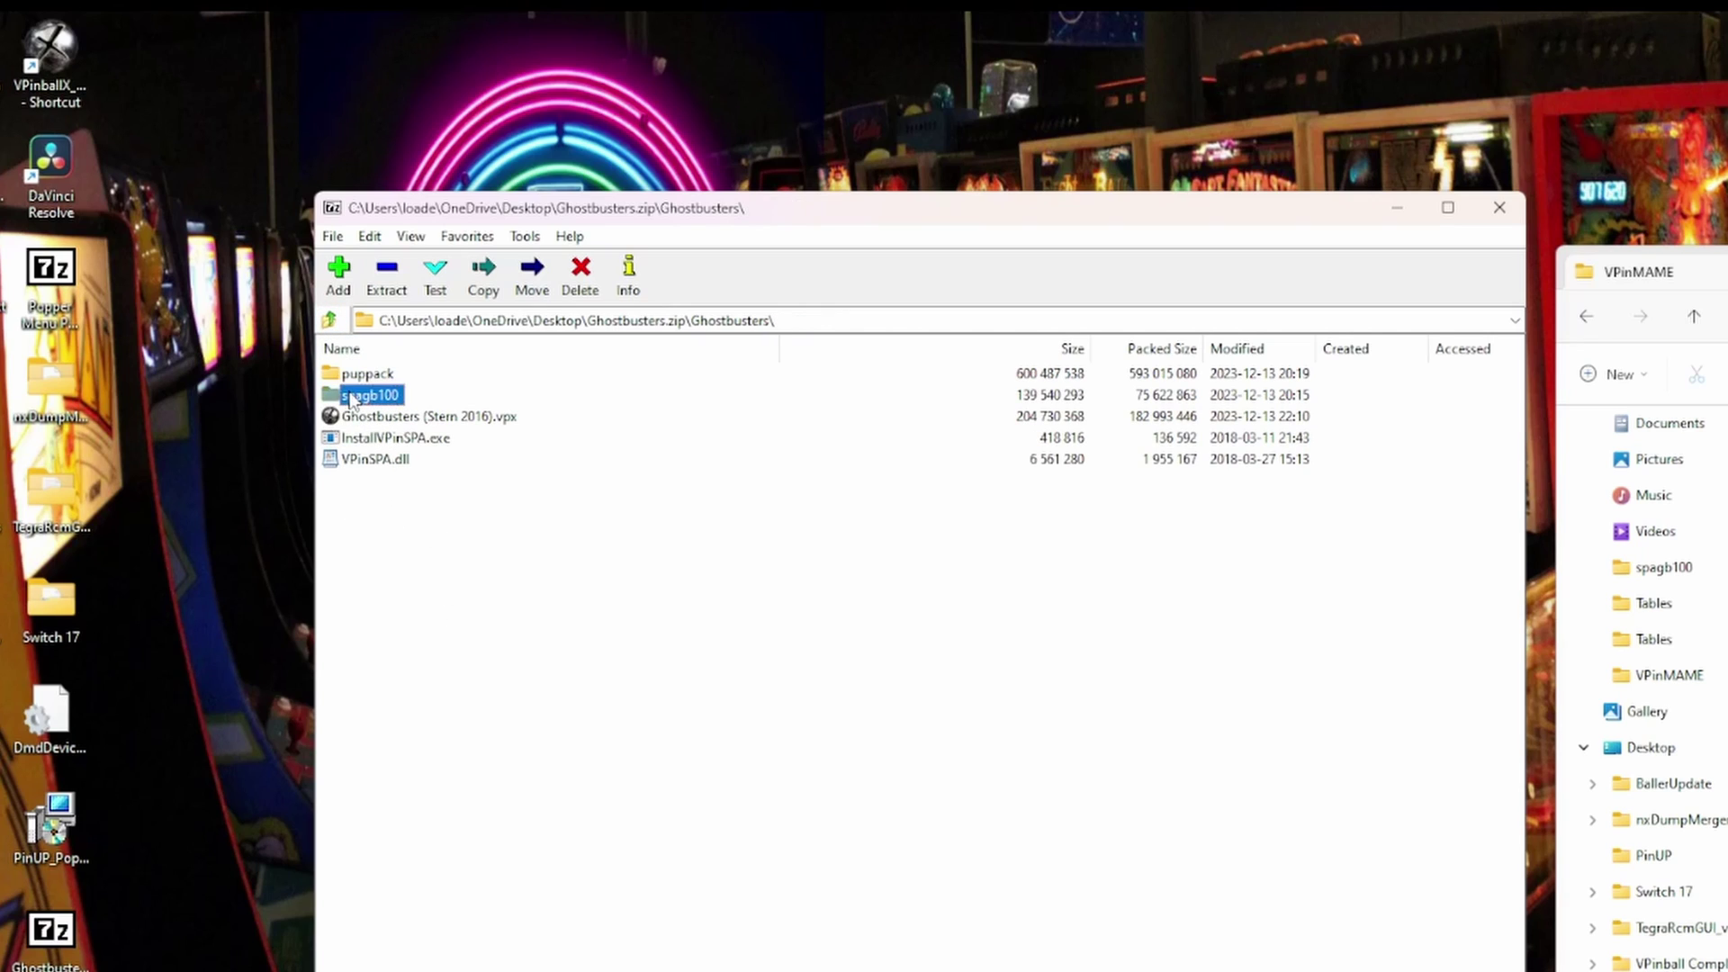
{"action": "left_click", "coordinate": [381, 439], "text": "ctrl"}
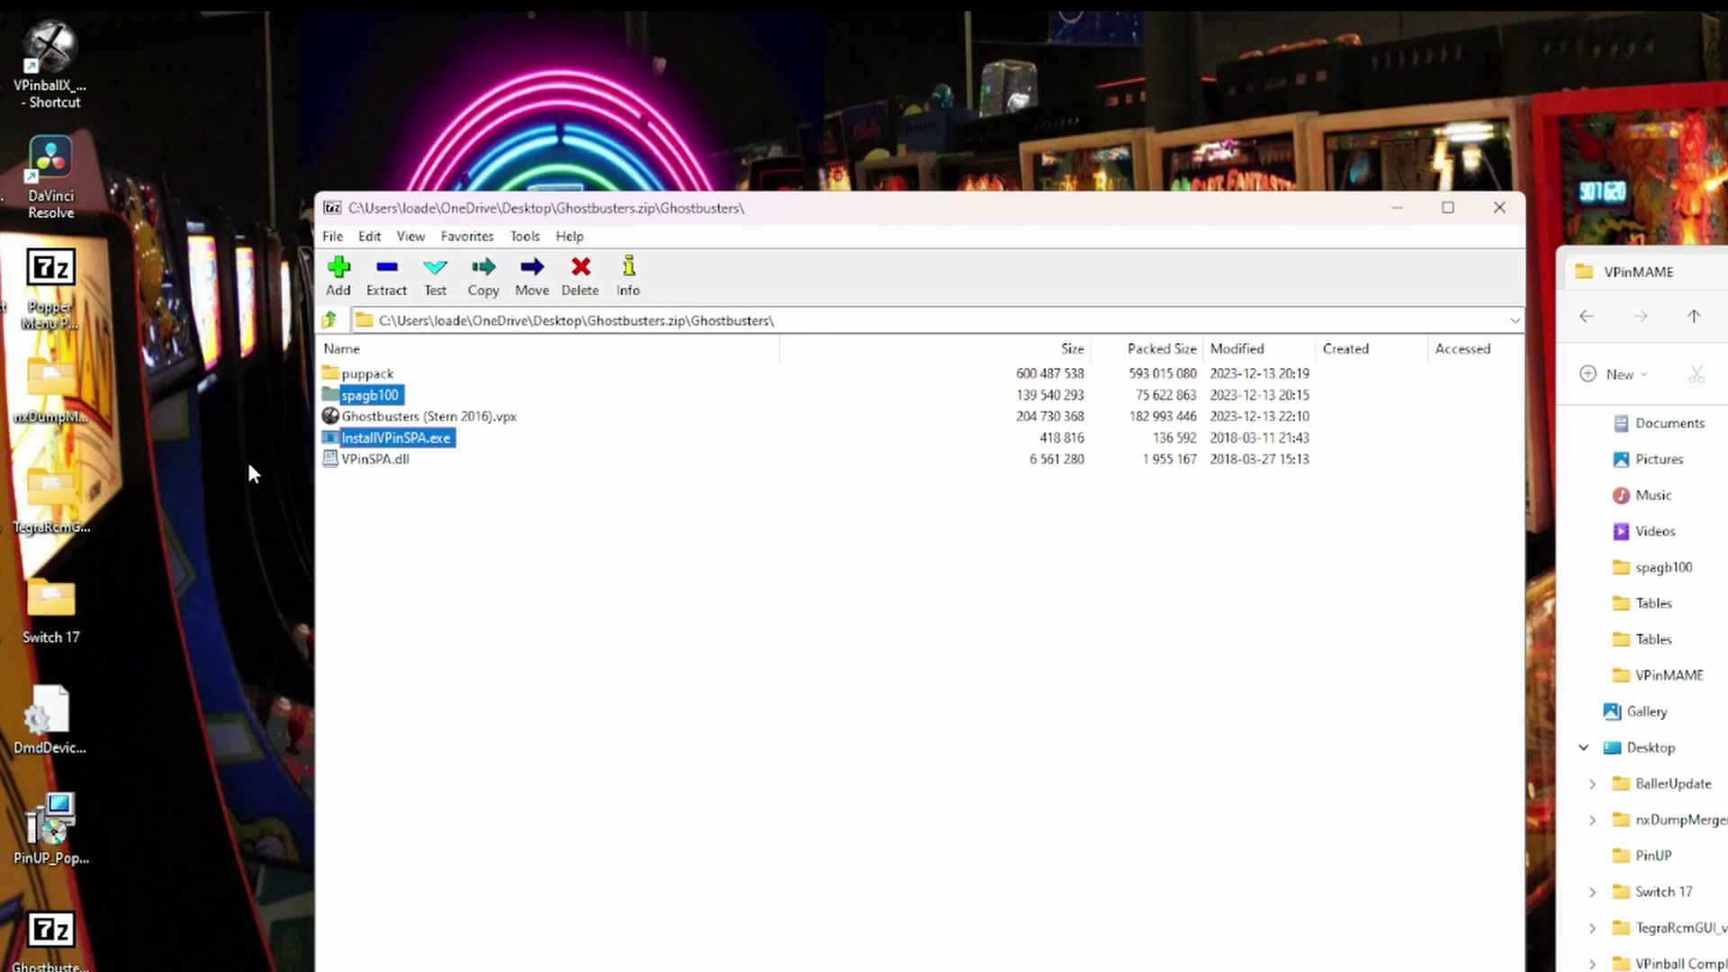
{"action": "left_click", "coordinate": [357, 460], "text": "ctrl"}
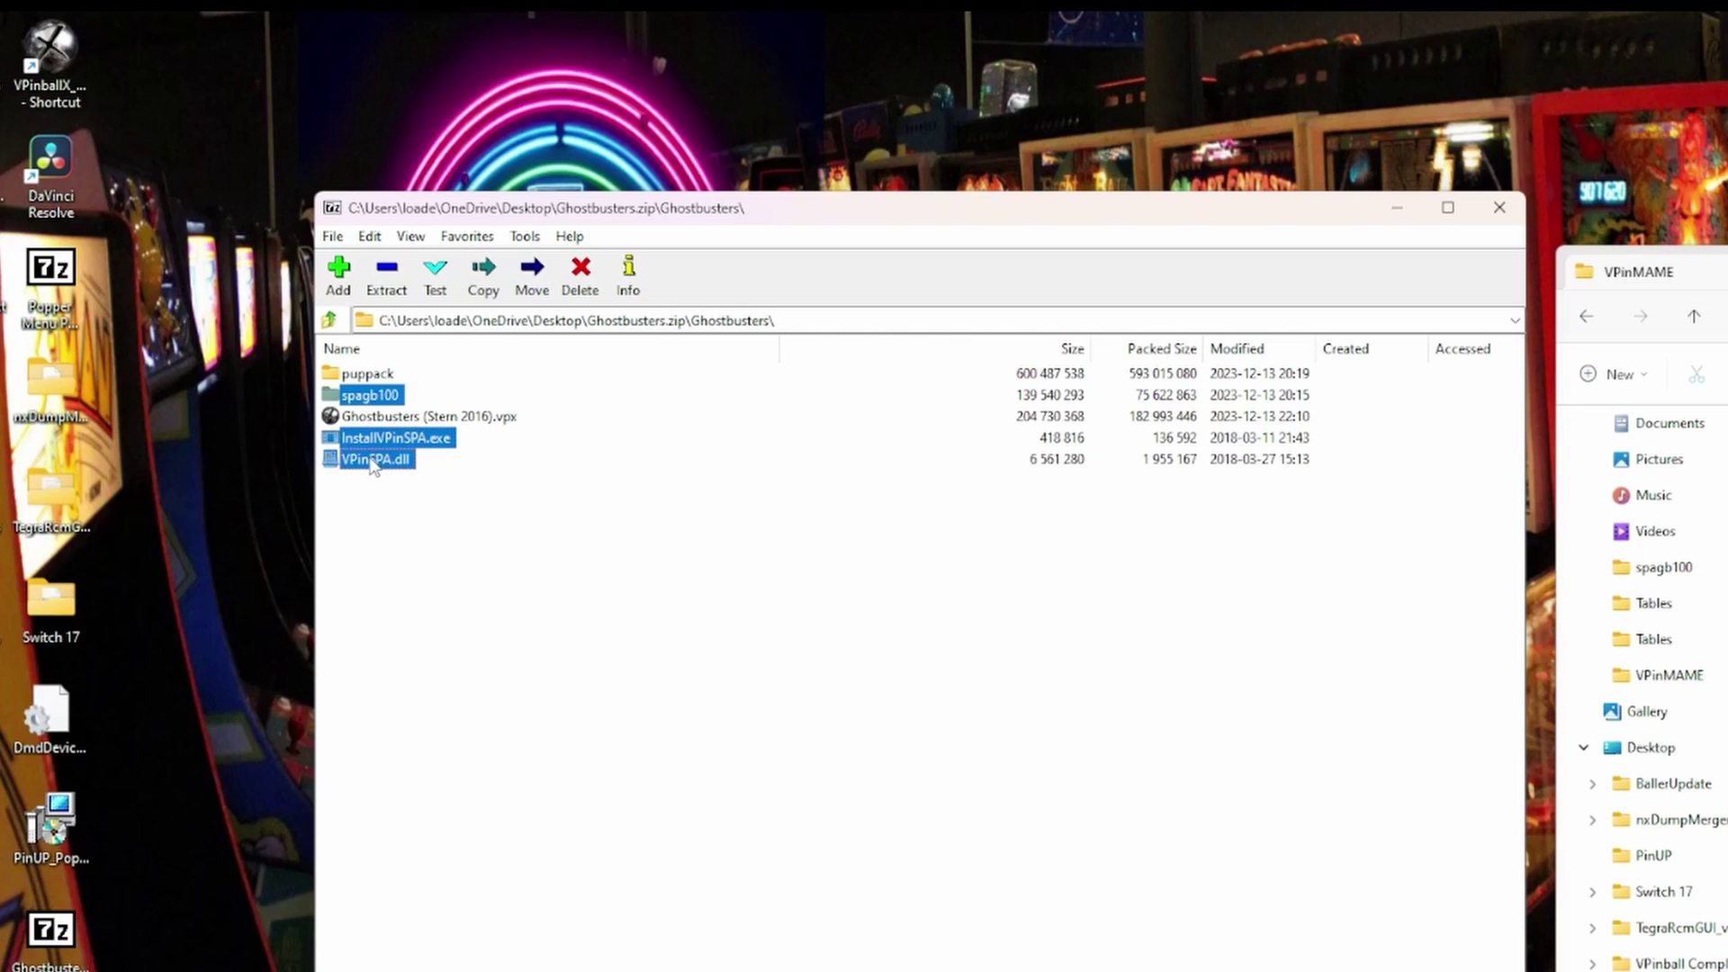
{"action": "left_click_drag", "start_coordinate": [361, 464], "coordinate": [1709, 719]}
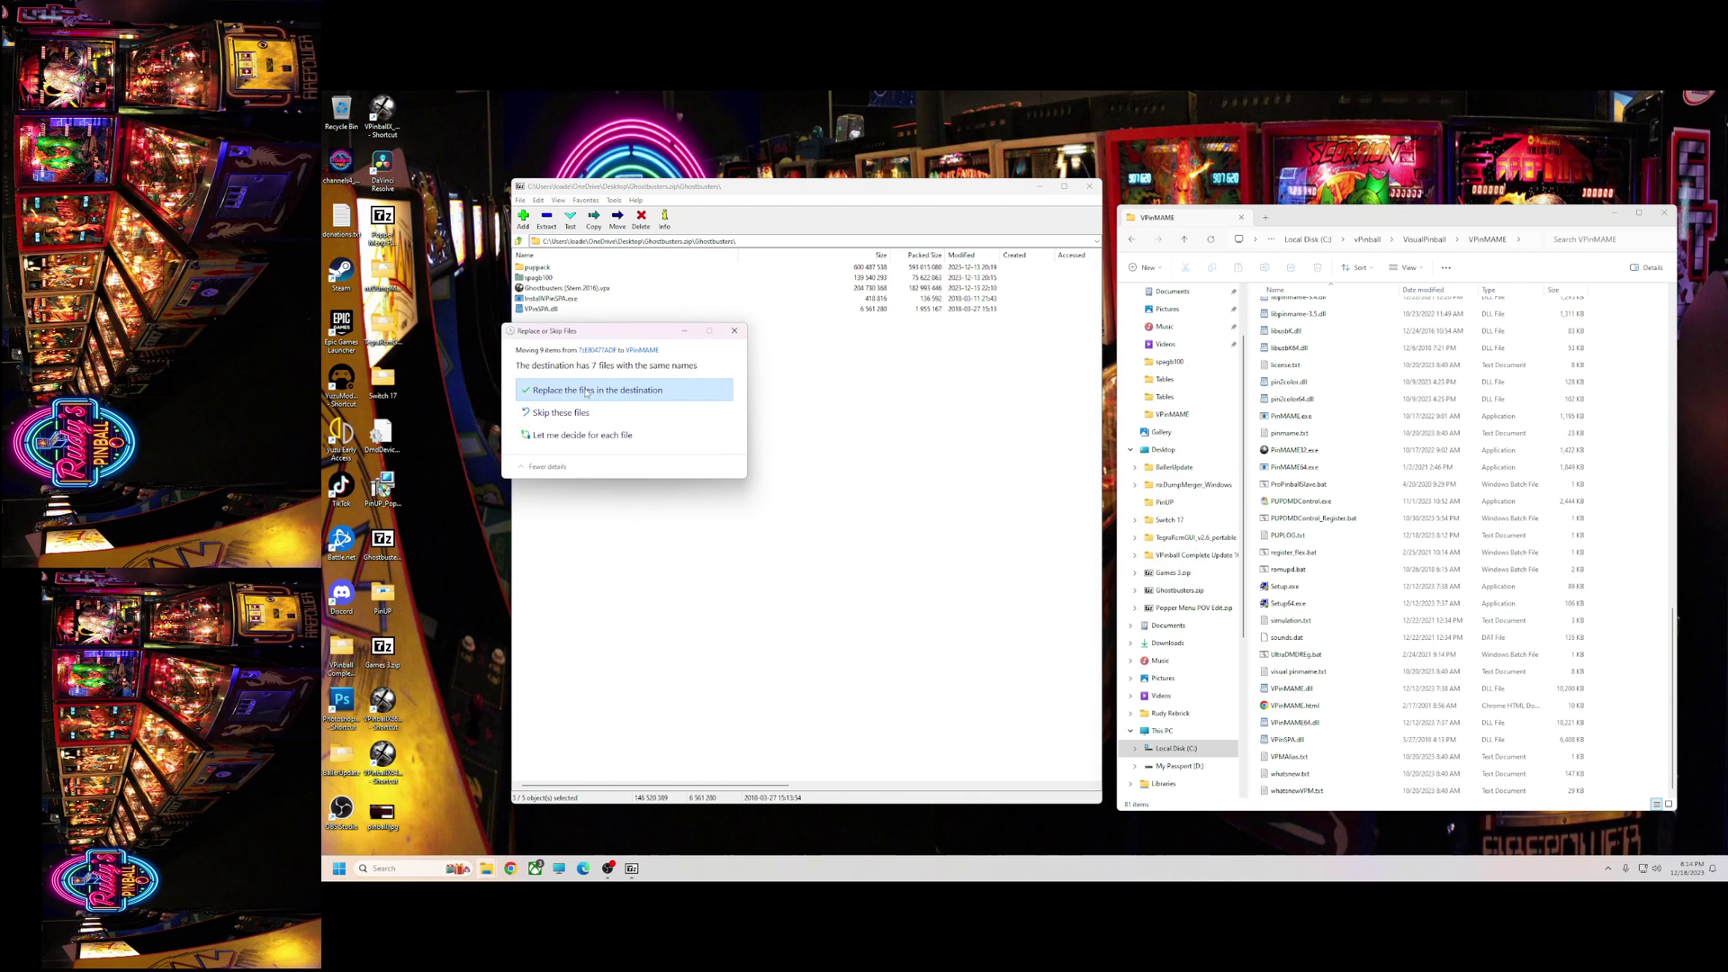
{"action": "left_click", "coordinate": [586, 391]}
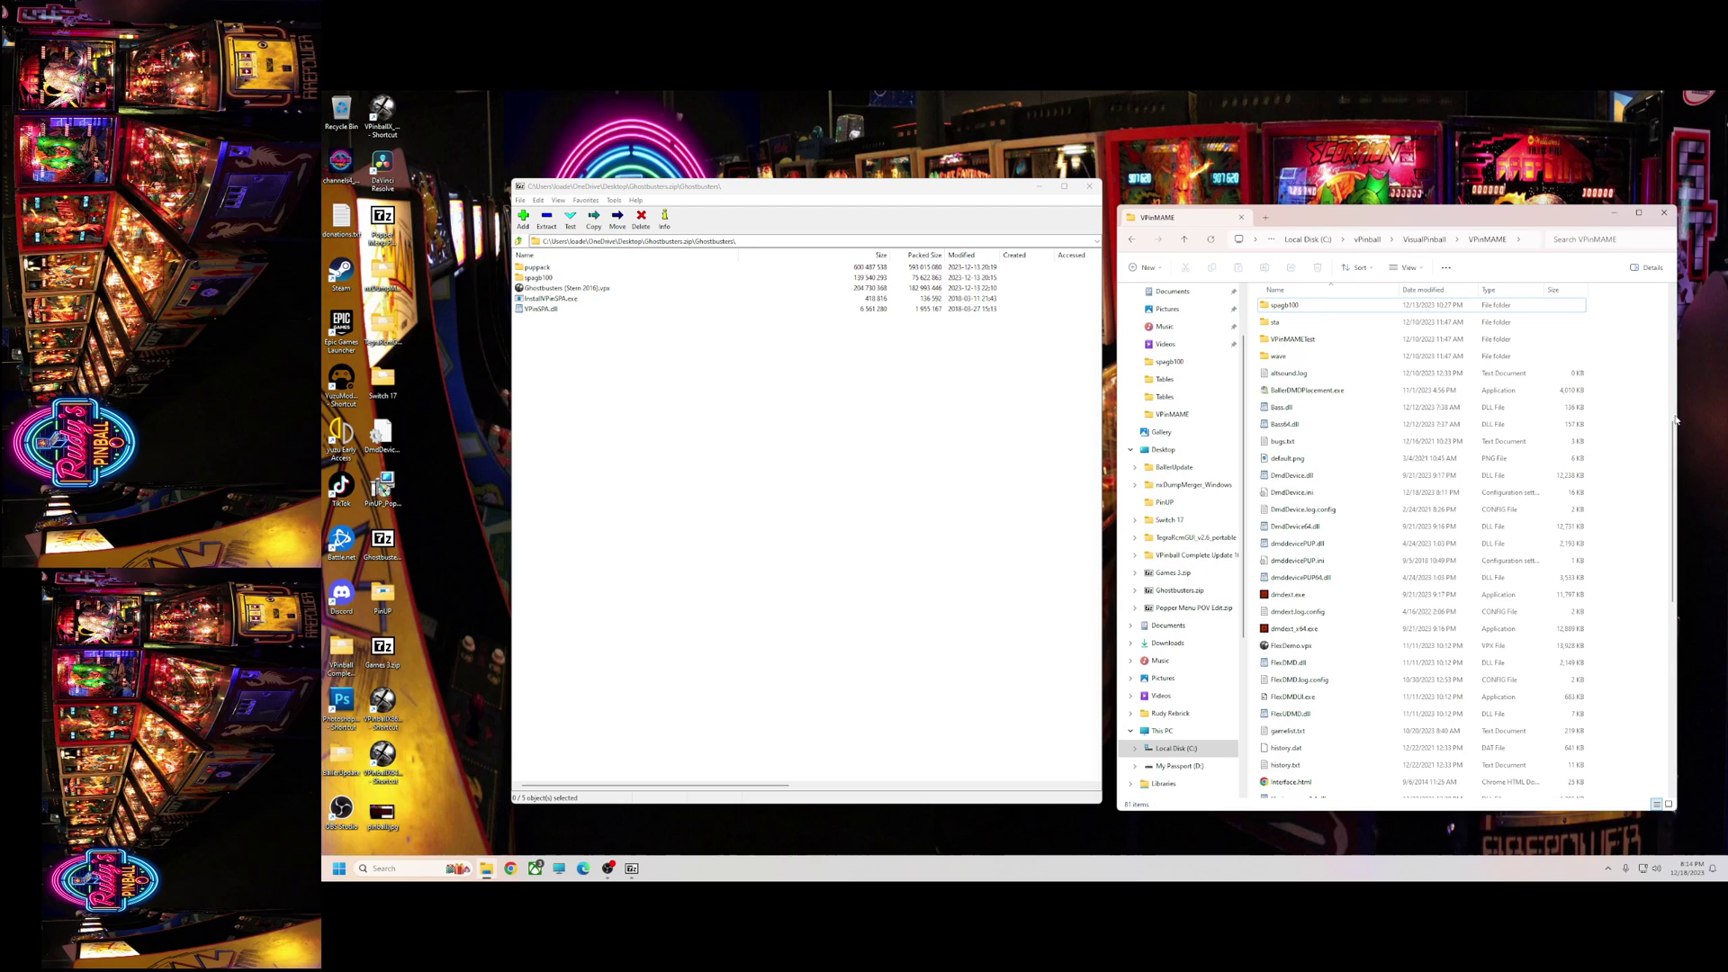
- Run InstallVPinSPA.exe from the VPinMAME folder and install Visual PinSPA
{"action": "left_click_drag", "start_coordinate": [1674, 460], "coordinate": [1676, 649]}
{"action": "left_click", "coordinate": [1285, 774]}
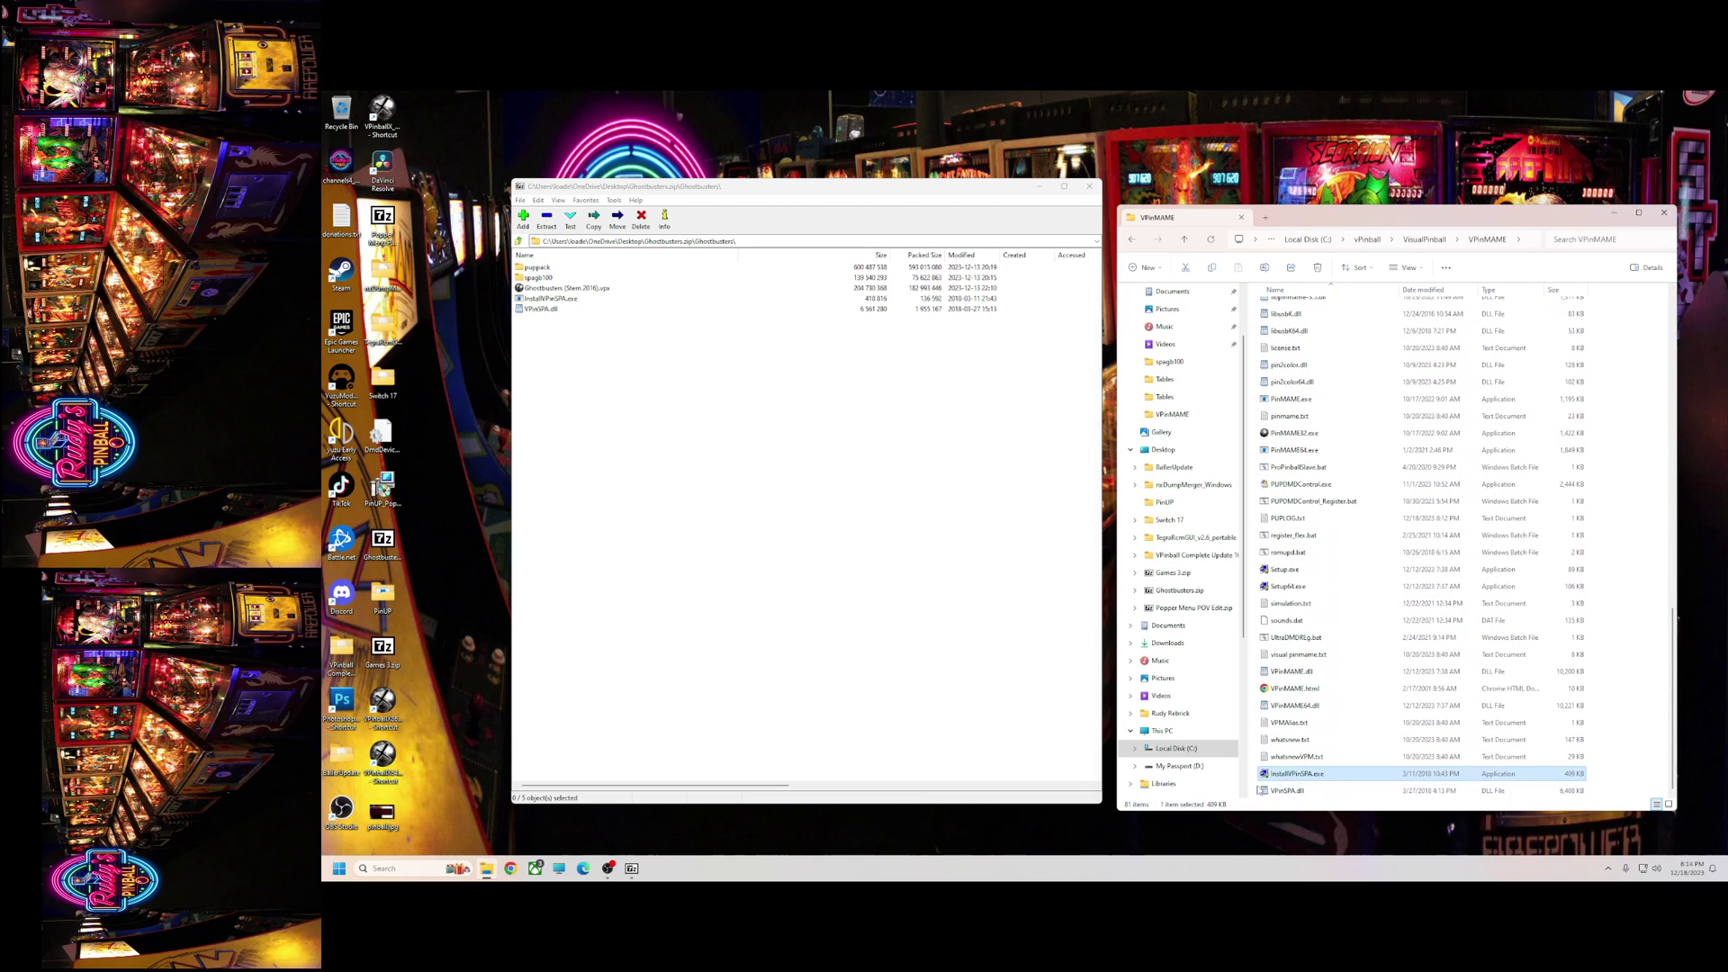
{"action": "mouse_move", "coordinate": [1281, 779]}
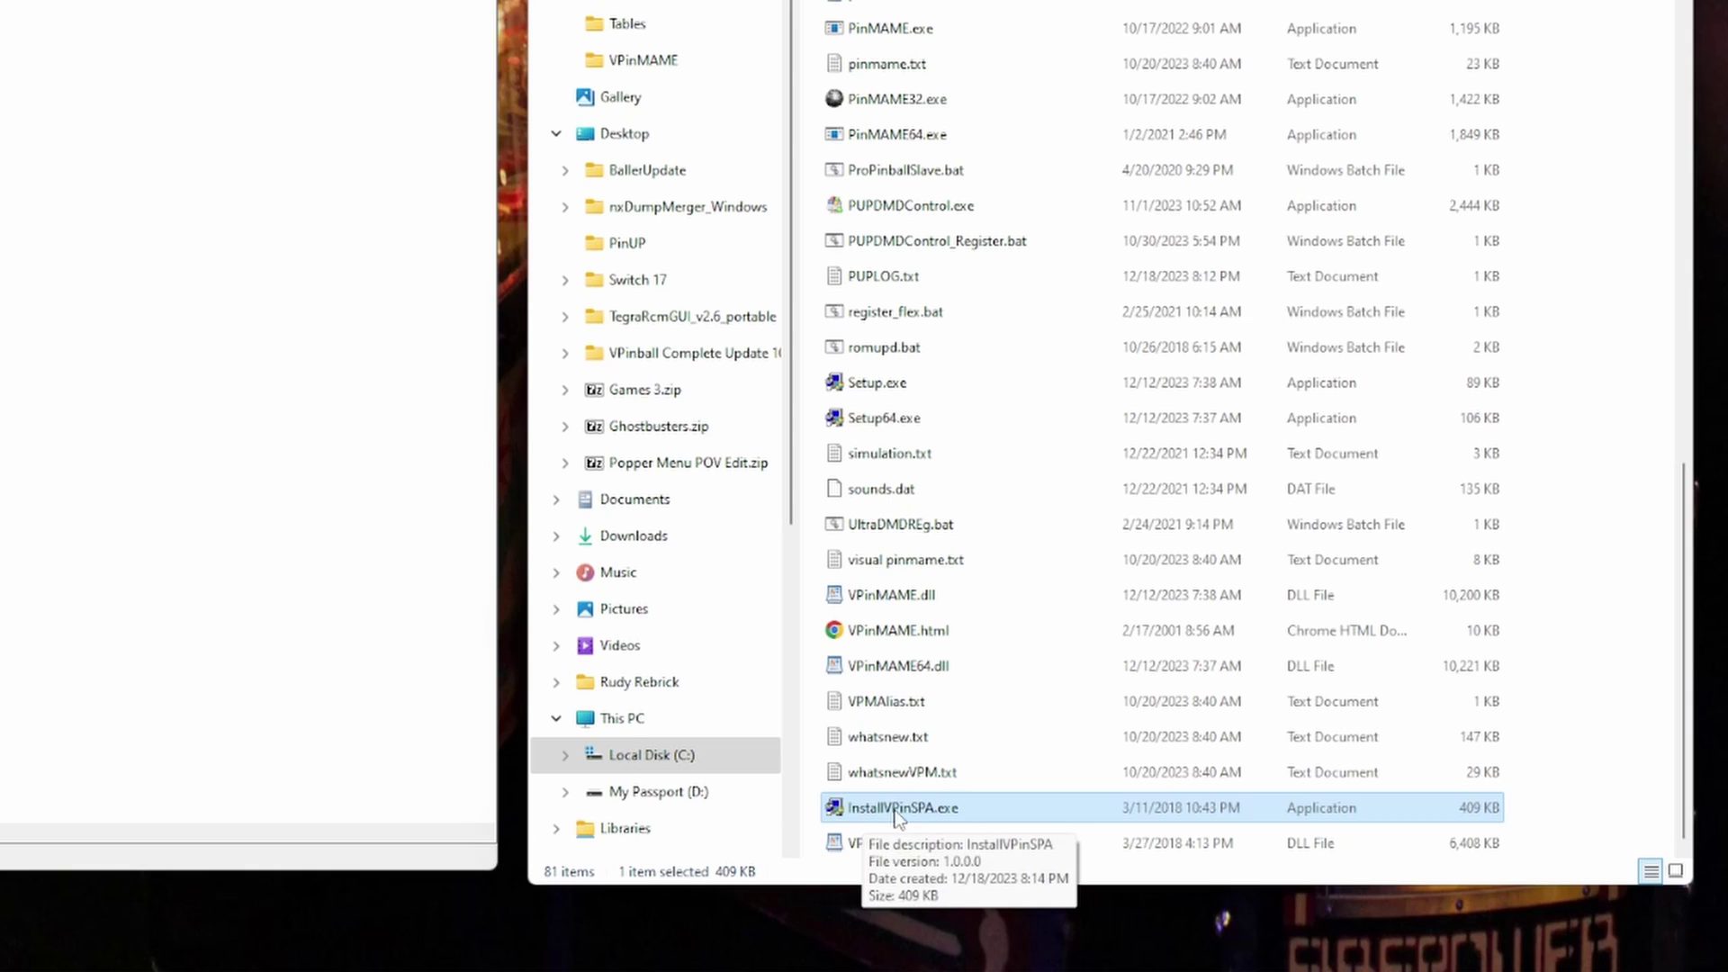
{"action": "double_click", "coordinate": [890, 810]}
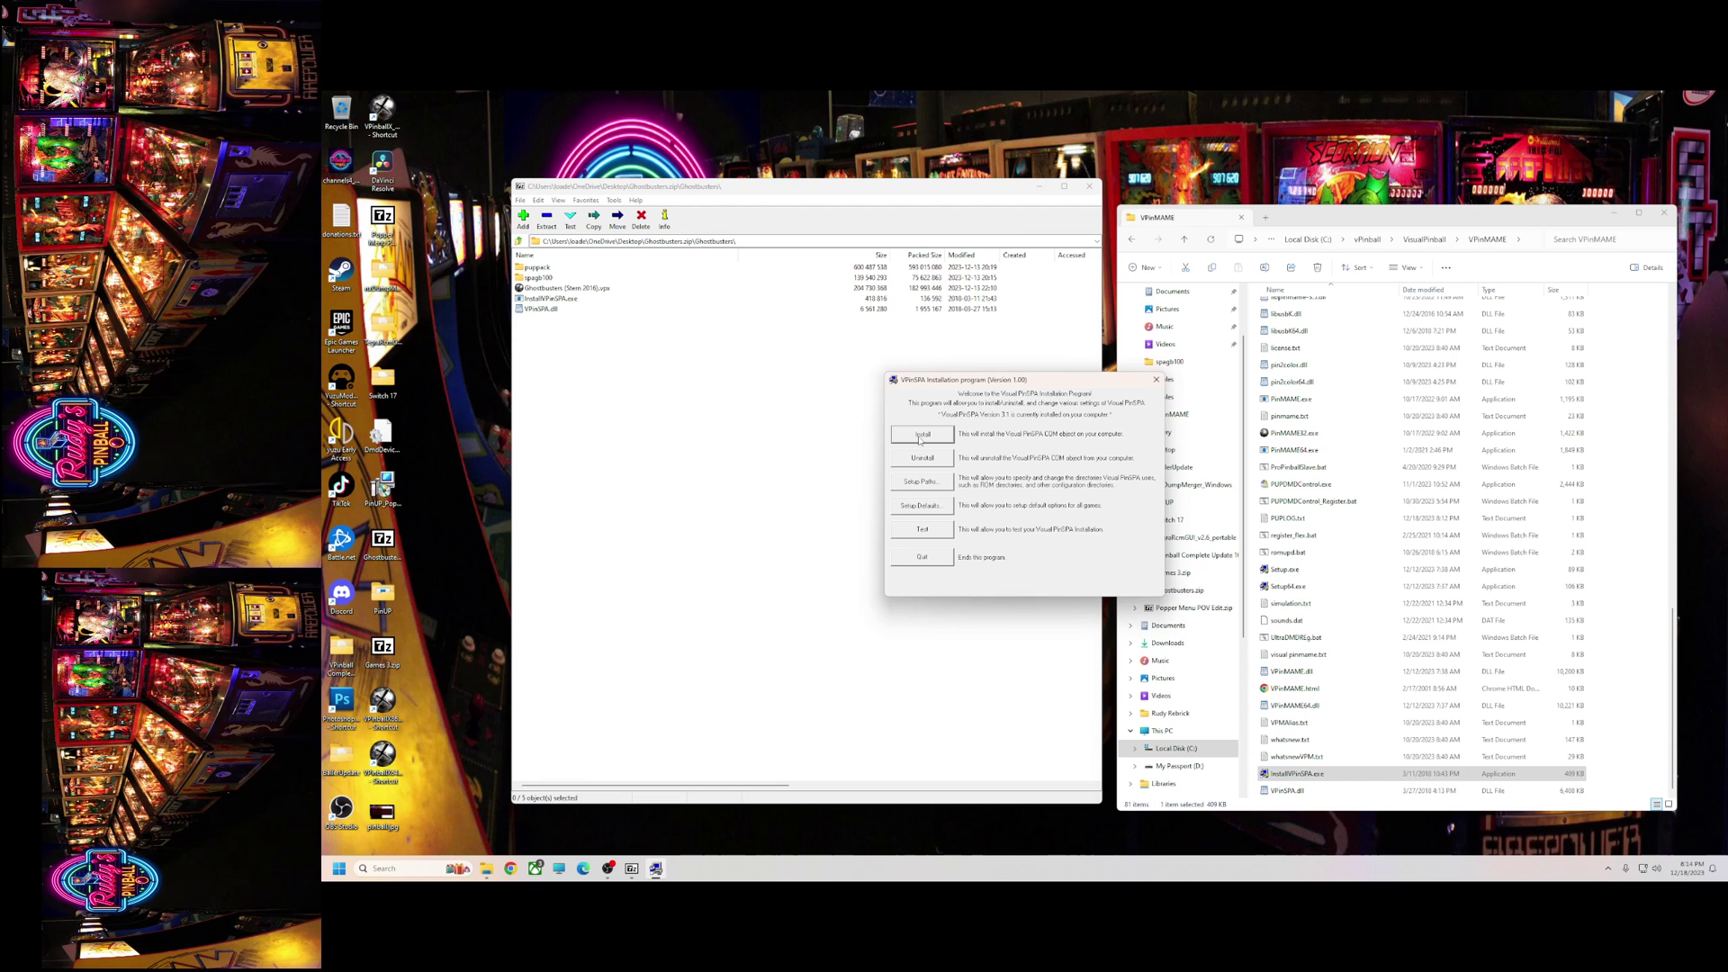
{"action": "left_click", "coordinate": [920, 437]}
{"action": "left_click", "coordinate": [1058, 518]}
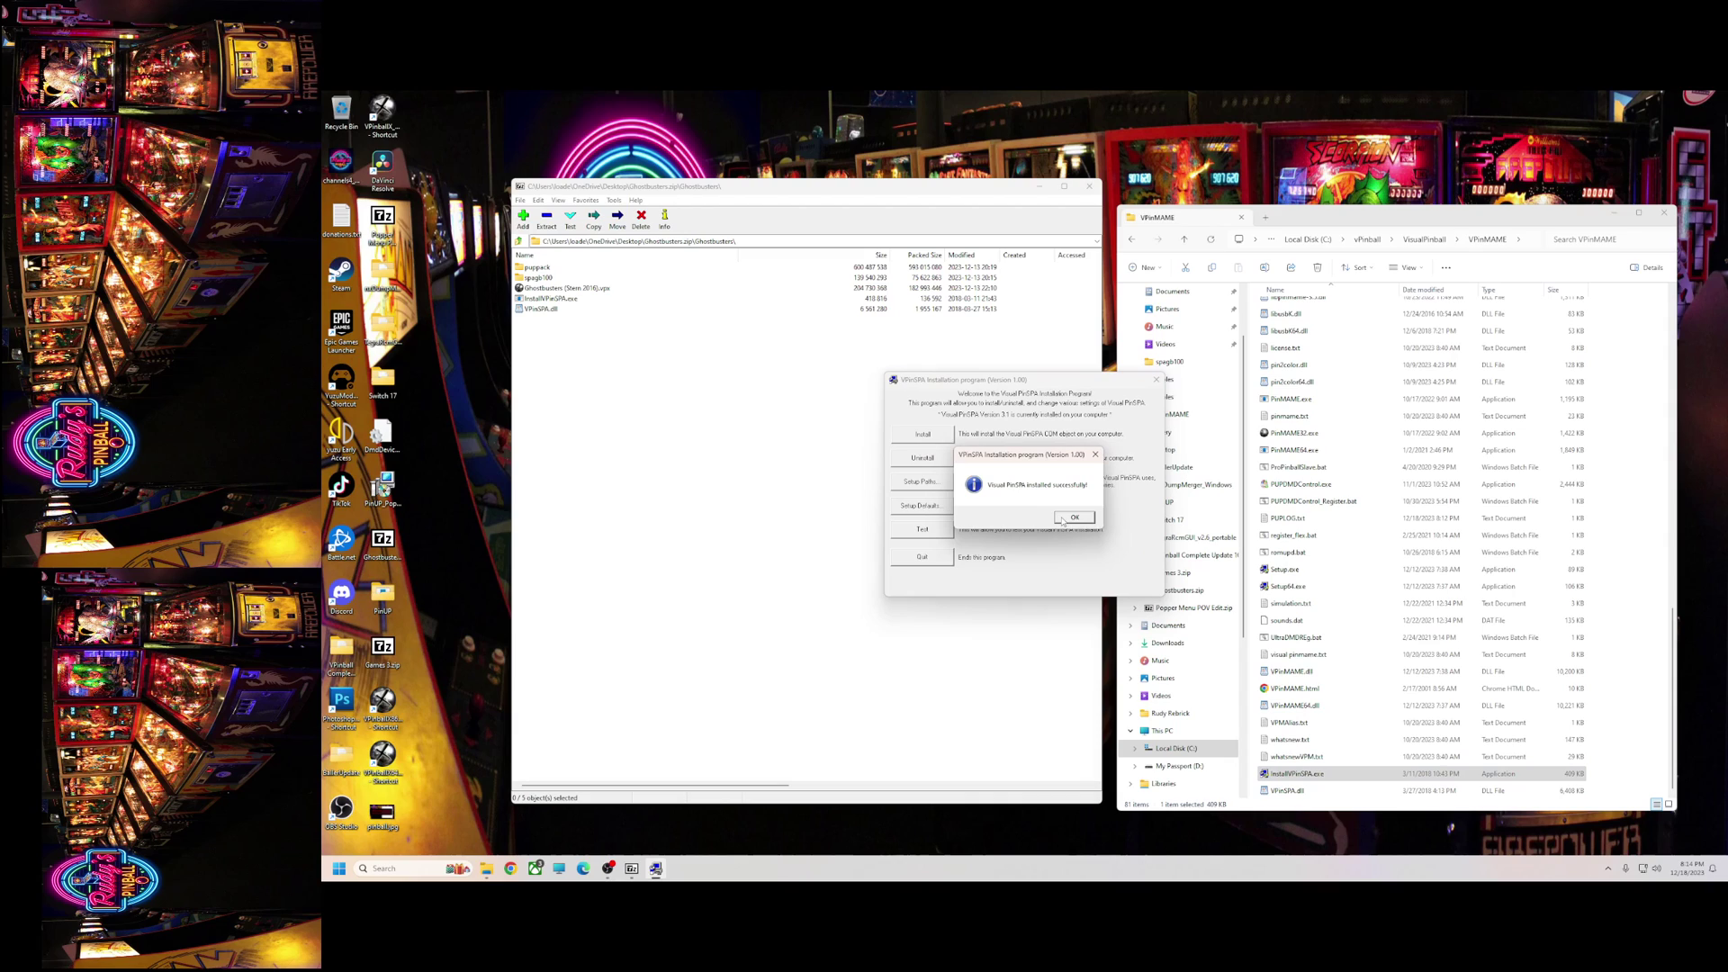
{"action": "left_click", "coordinate": [1075, 518]}
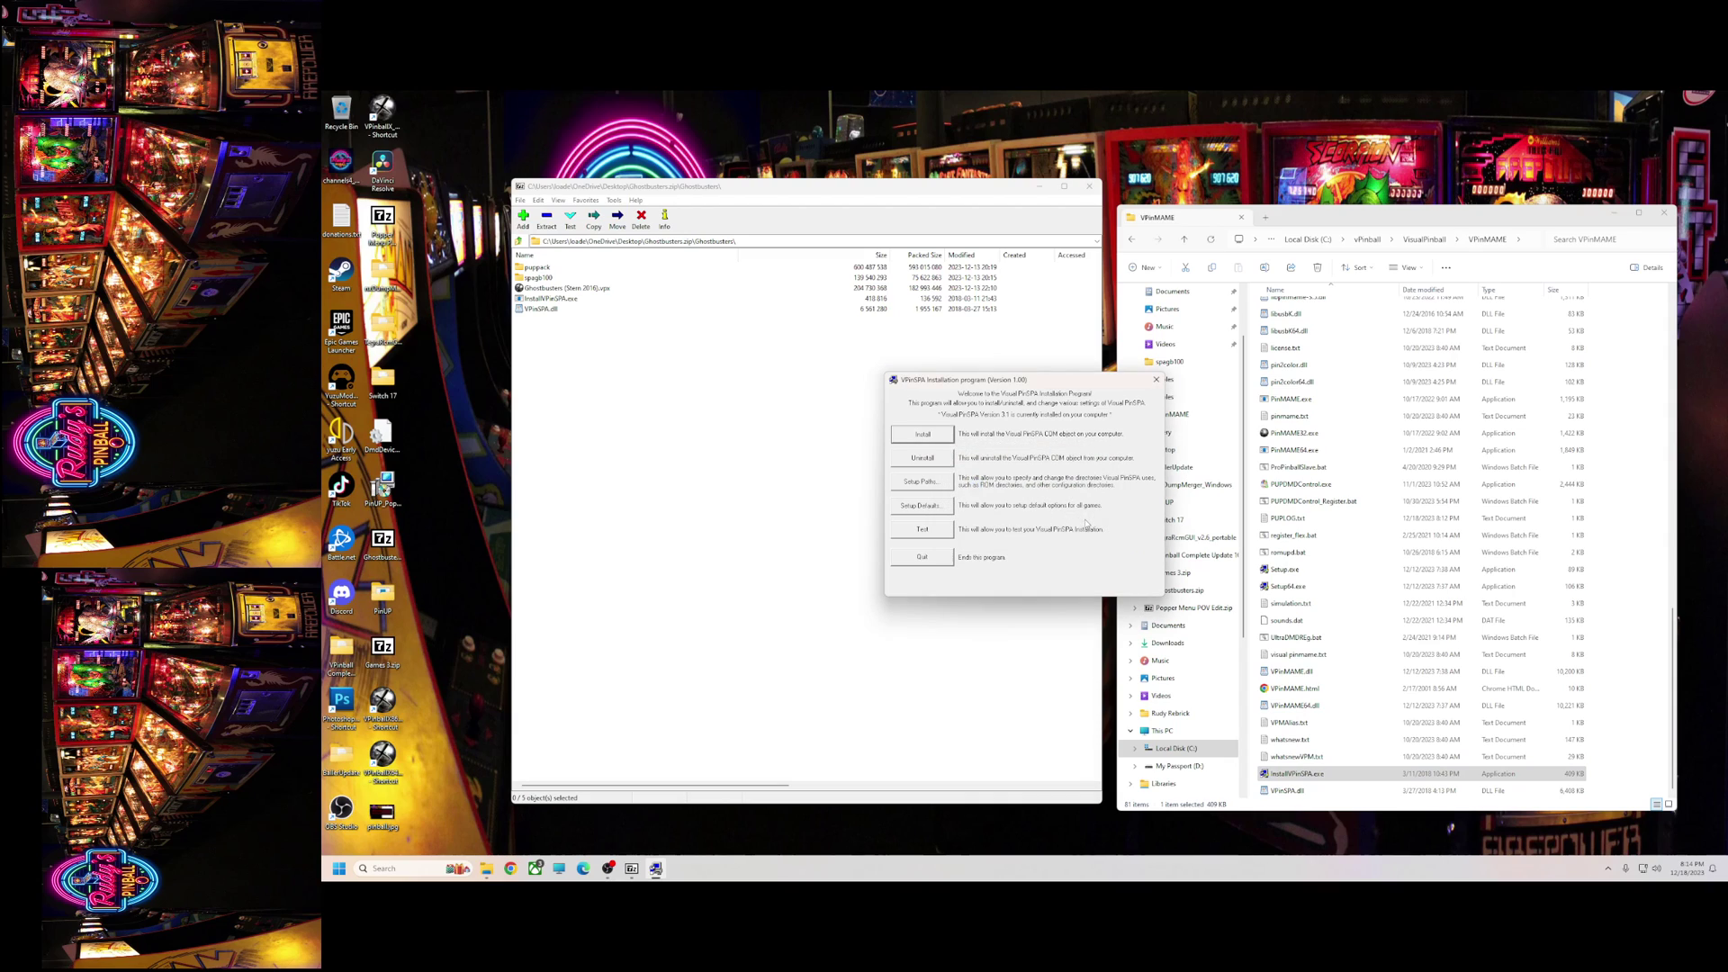
- Review the VPinSPA default options, accept them as they are, and quit the installation program
{"action": "left_click", "coordinate": [901, 508]}
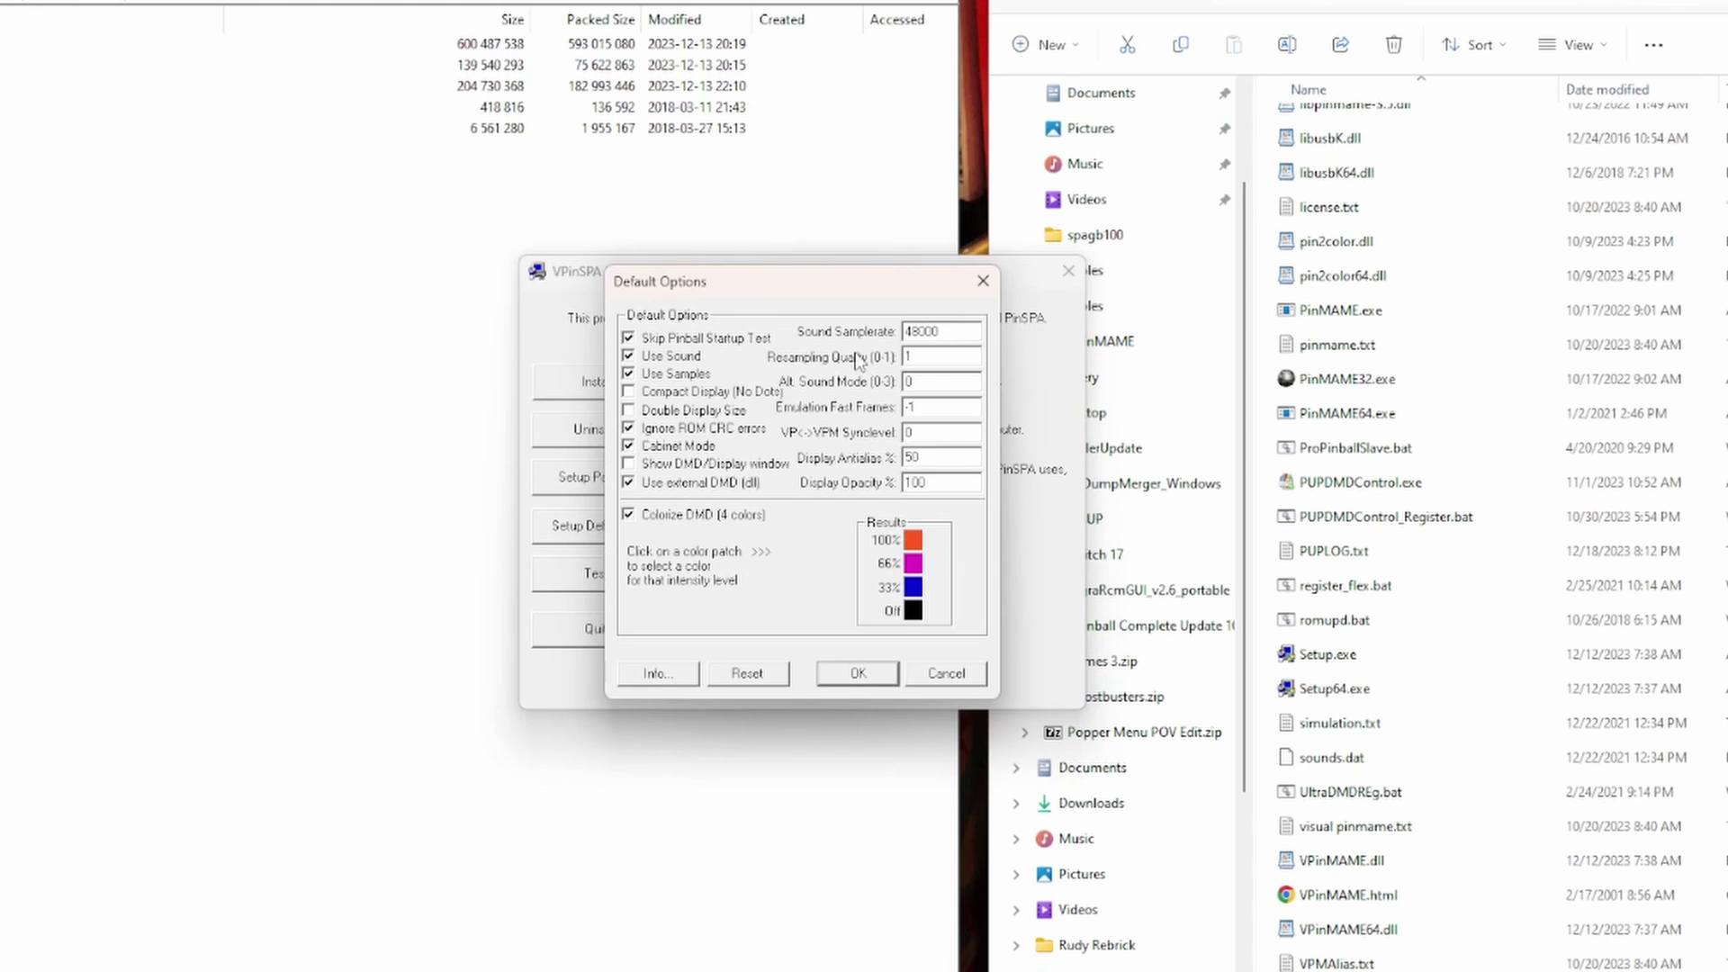
{"action": "left_click", "coordinate": [859, 675]}
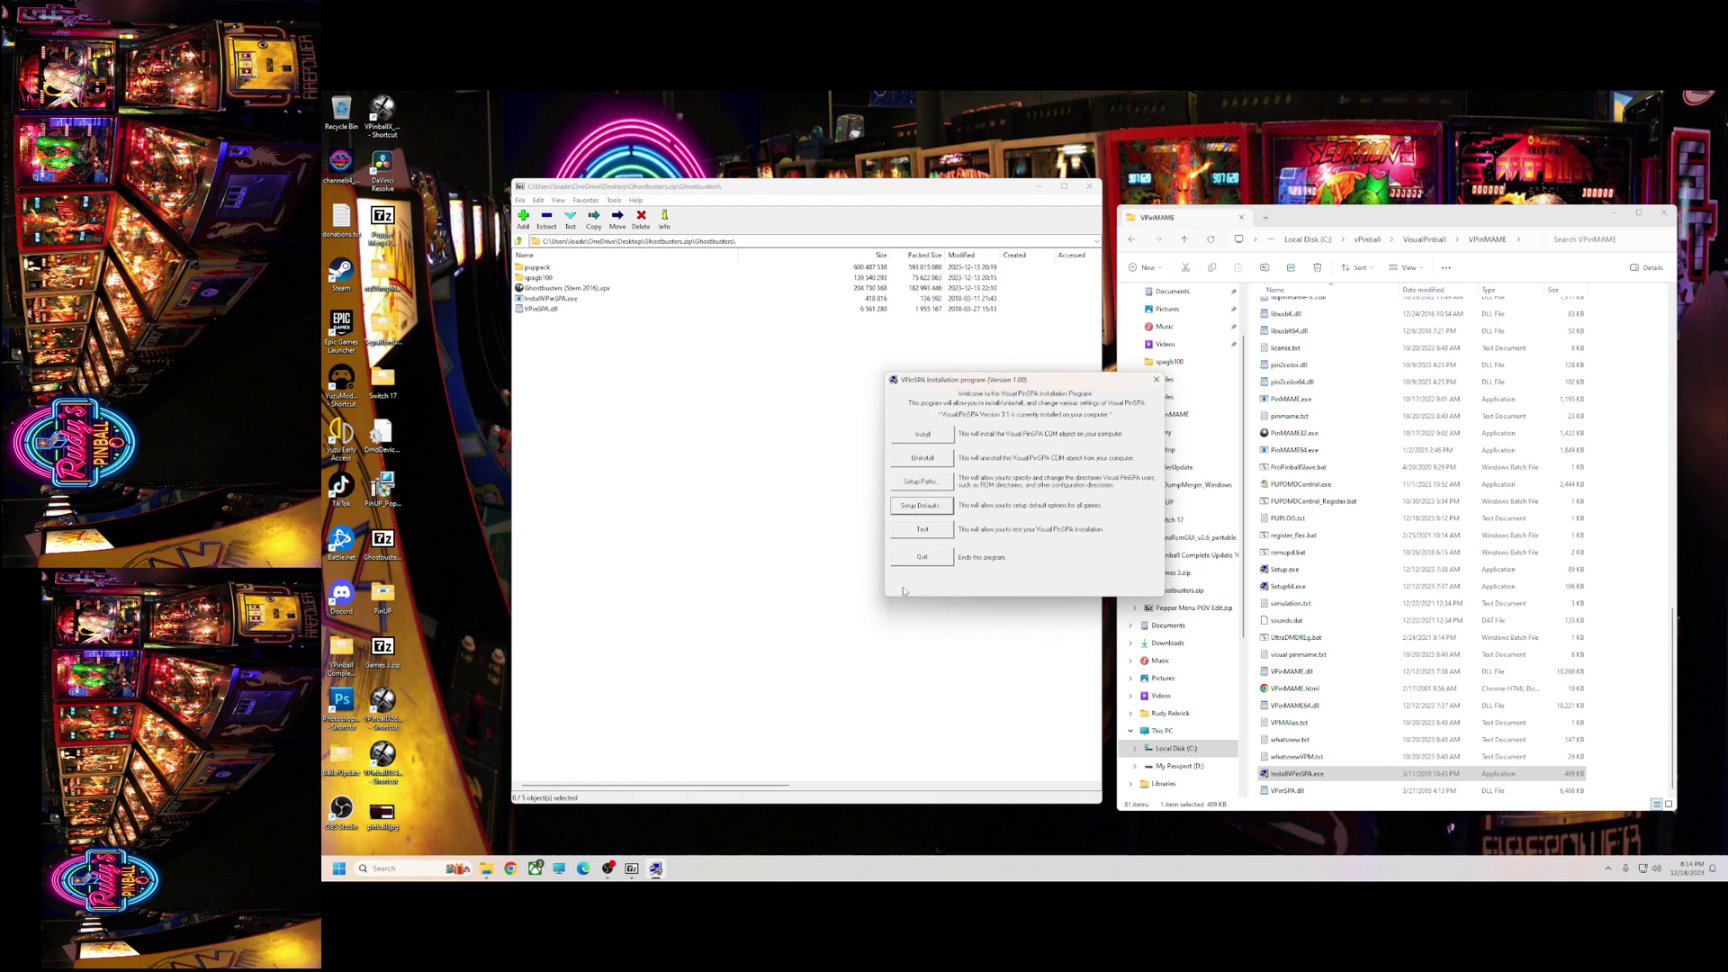
{"action": "left_click", "coordinate": [925, 558]}
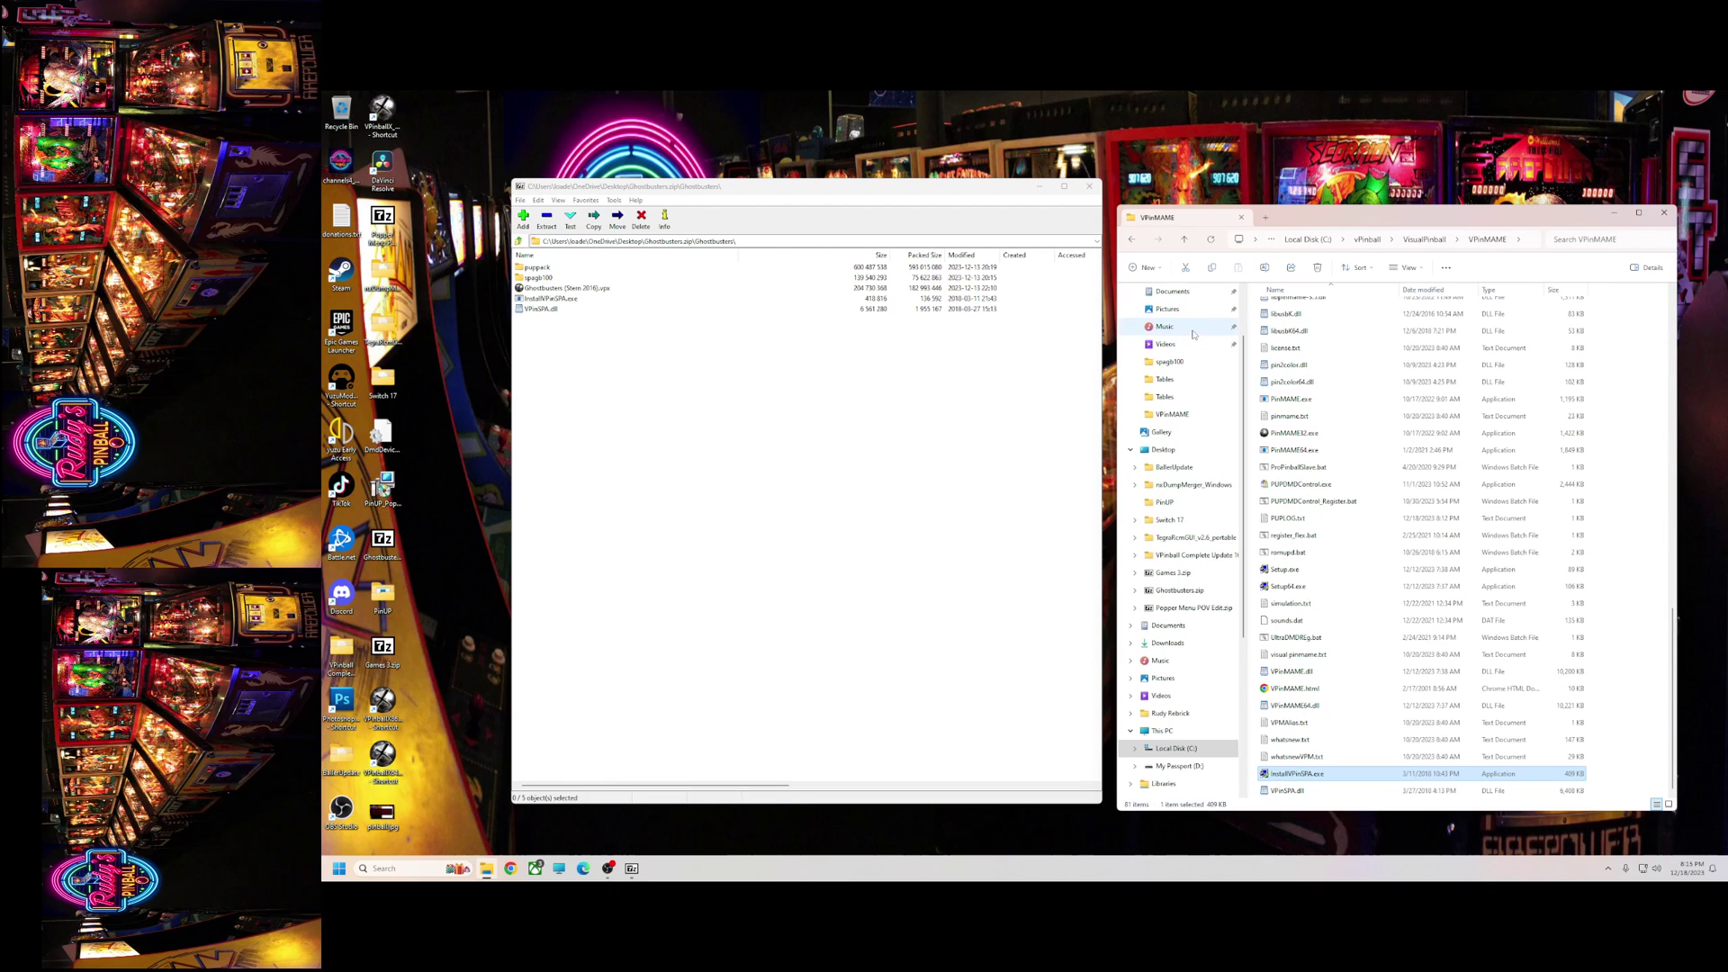
- Copy Ghostbusters (Stern 2016).vpx from the archive into the VisualPinball Tables folder
{"action": "key", "text": "alt+Up"}
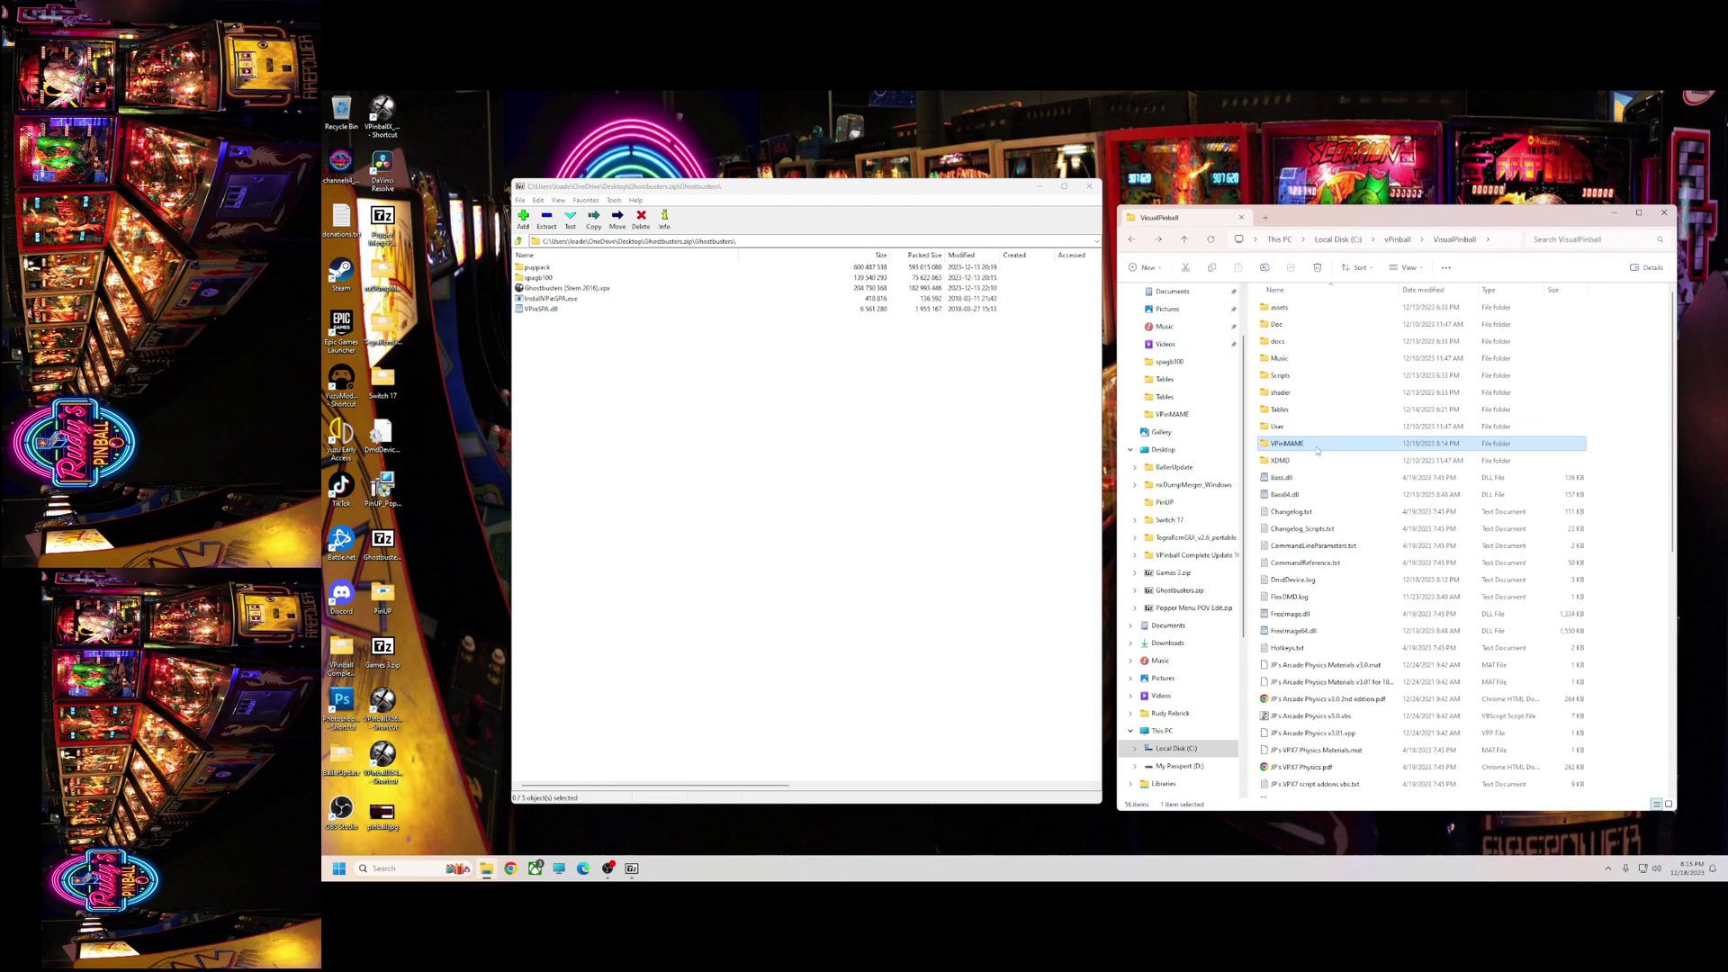
{"action": "double_click", "coordinate": [1279, 410]}
{"action": "left_click", "coordinate": [546, 288]}
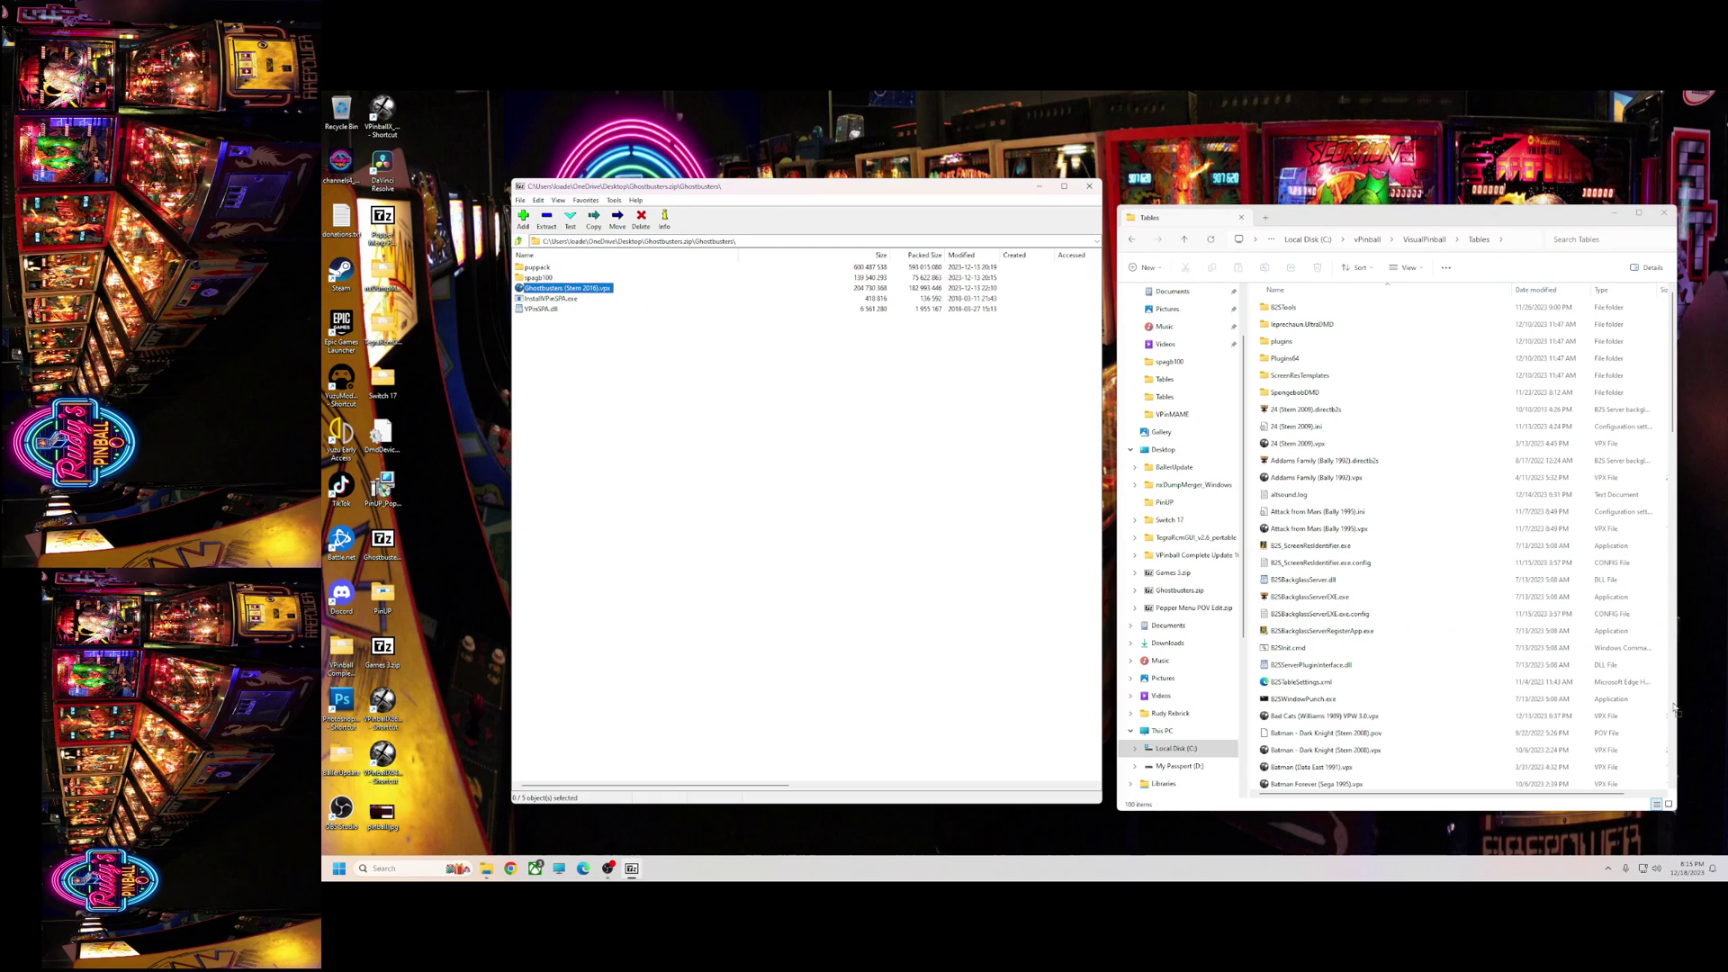
{"action": "left_click_drag", "start_coordinate": [1671, 722], "coordinate": [1671, 723]}
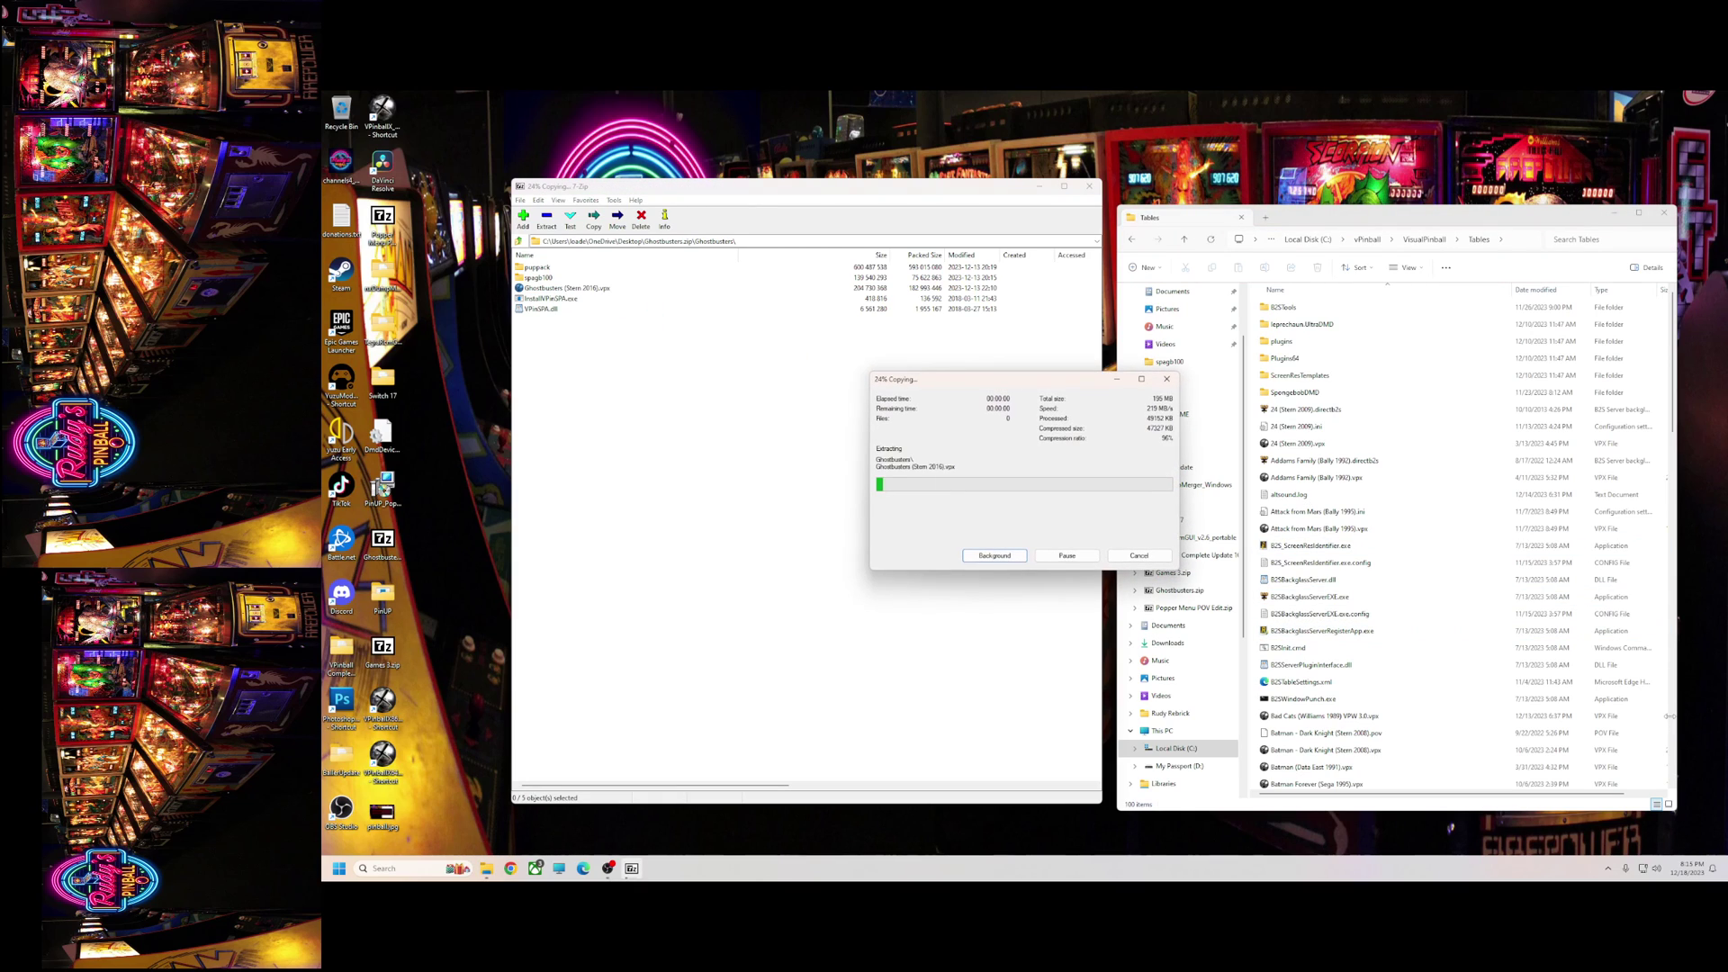
{"action": "left_click", "coordinate": [945, 405]}
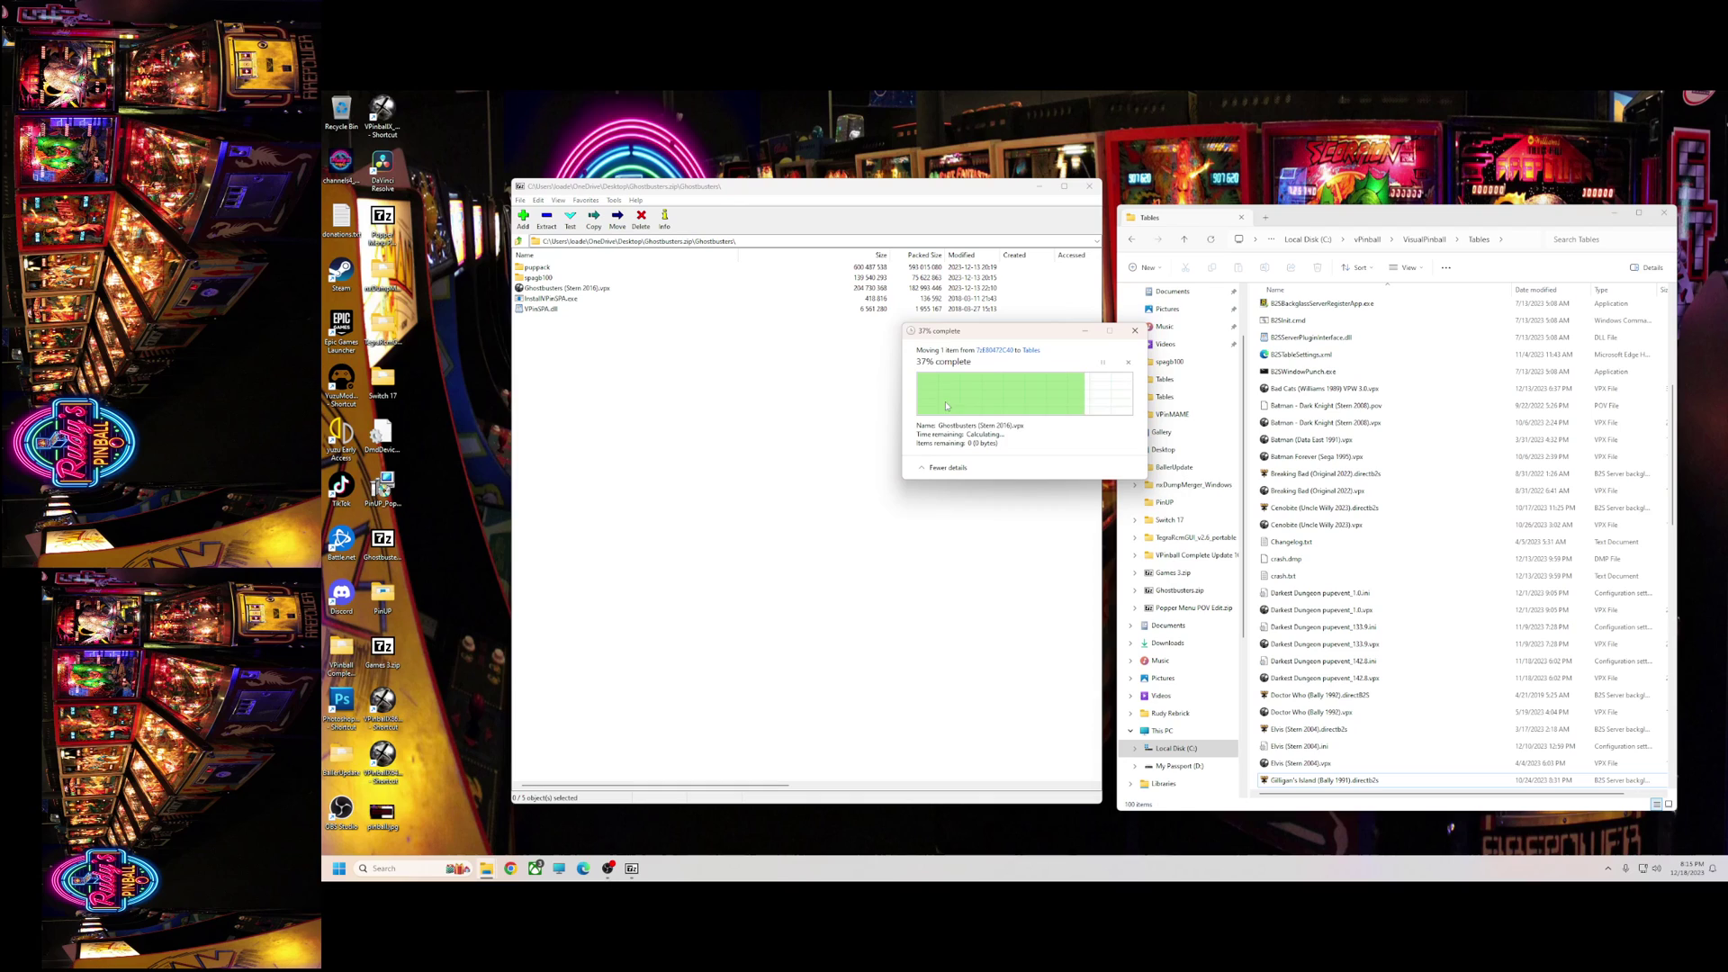
- Open the PUPVideos folder in vPinball\PinUPSystem as the destination and the puppack folder inside the Ghostbusters archive
{"action": "left_click", "coordinate": [1133, 242]}
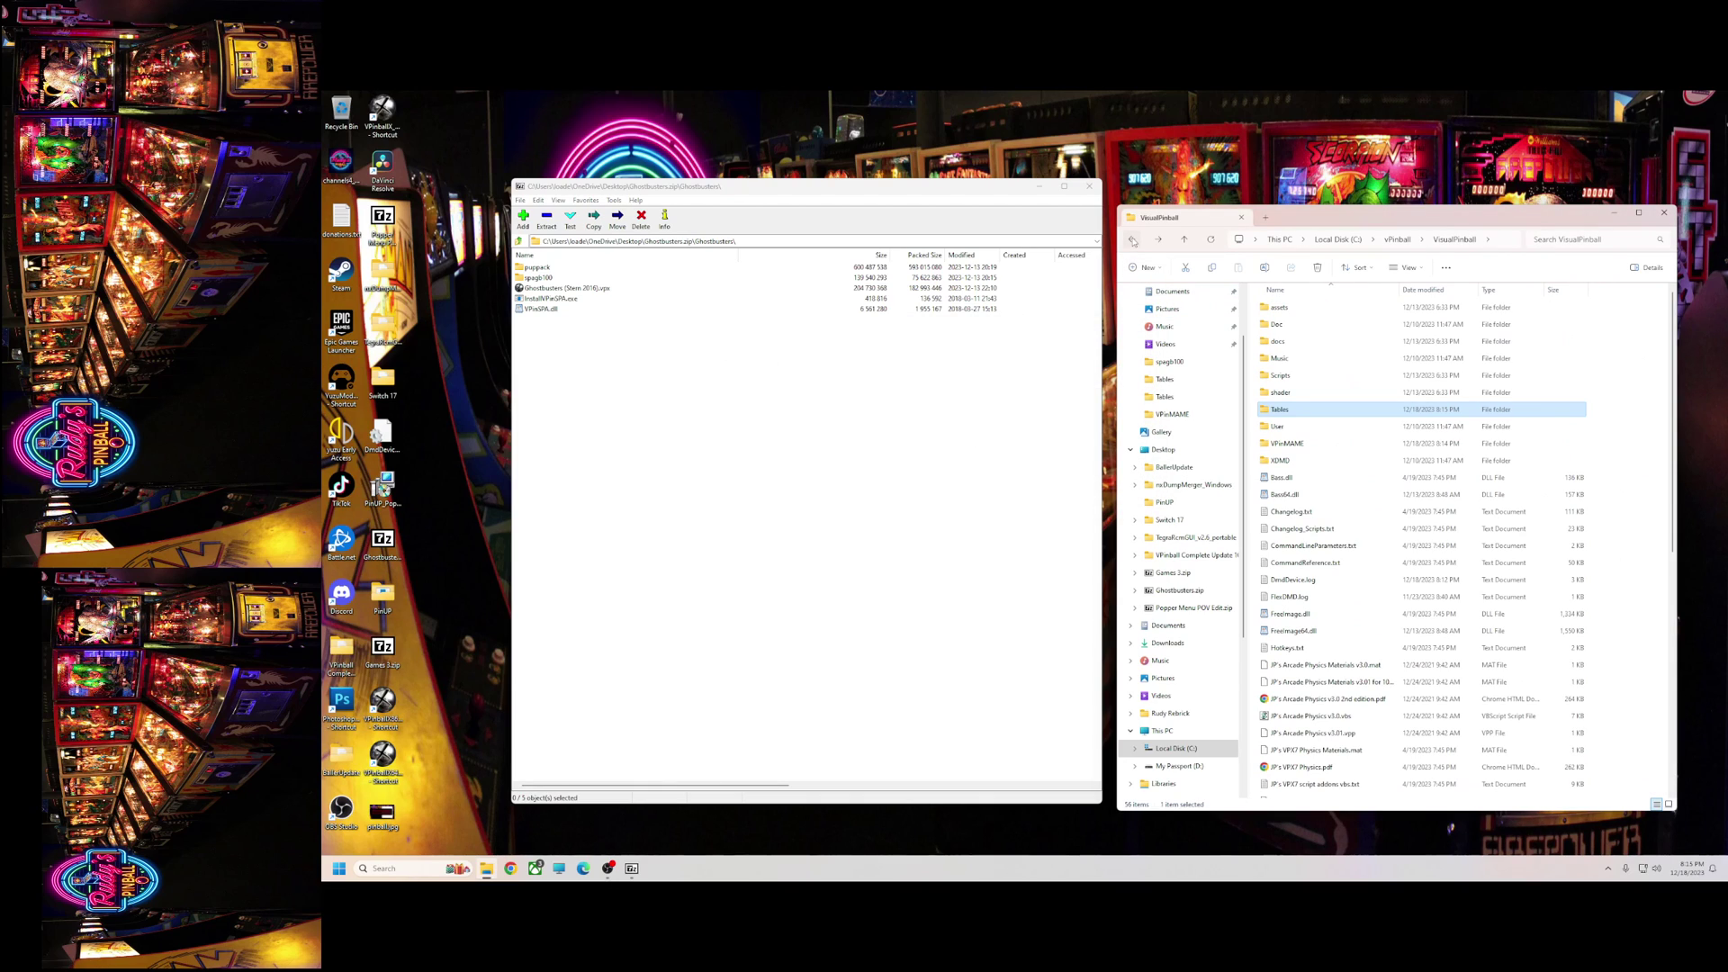
{"action": "left_click", "coordinate": [1132, 239]}
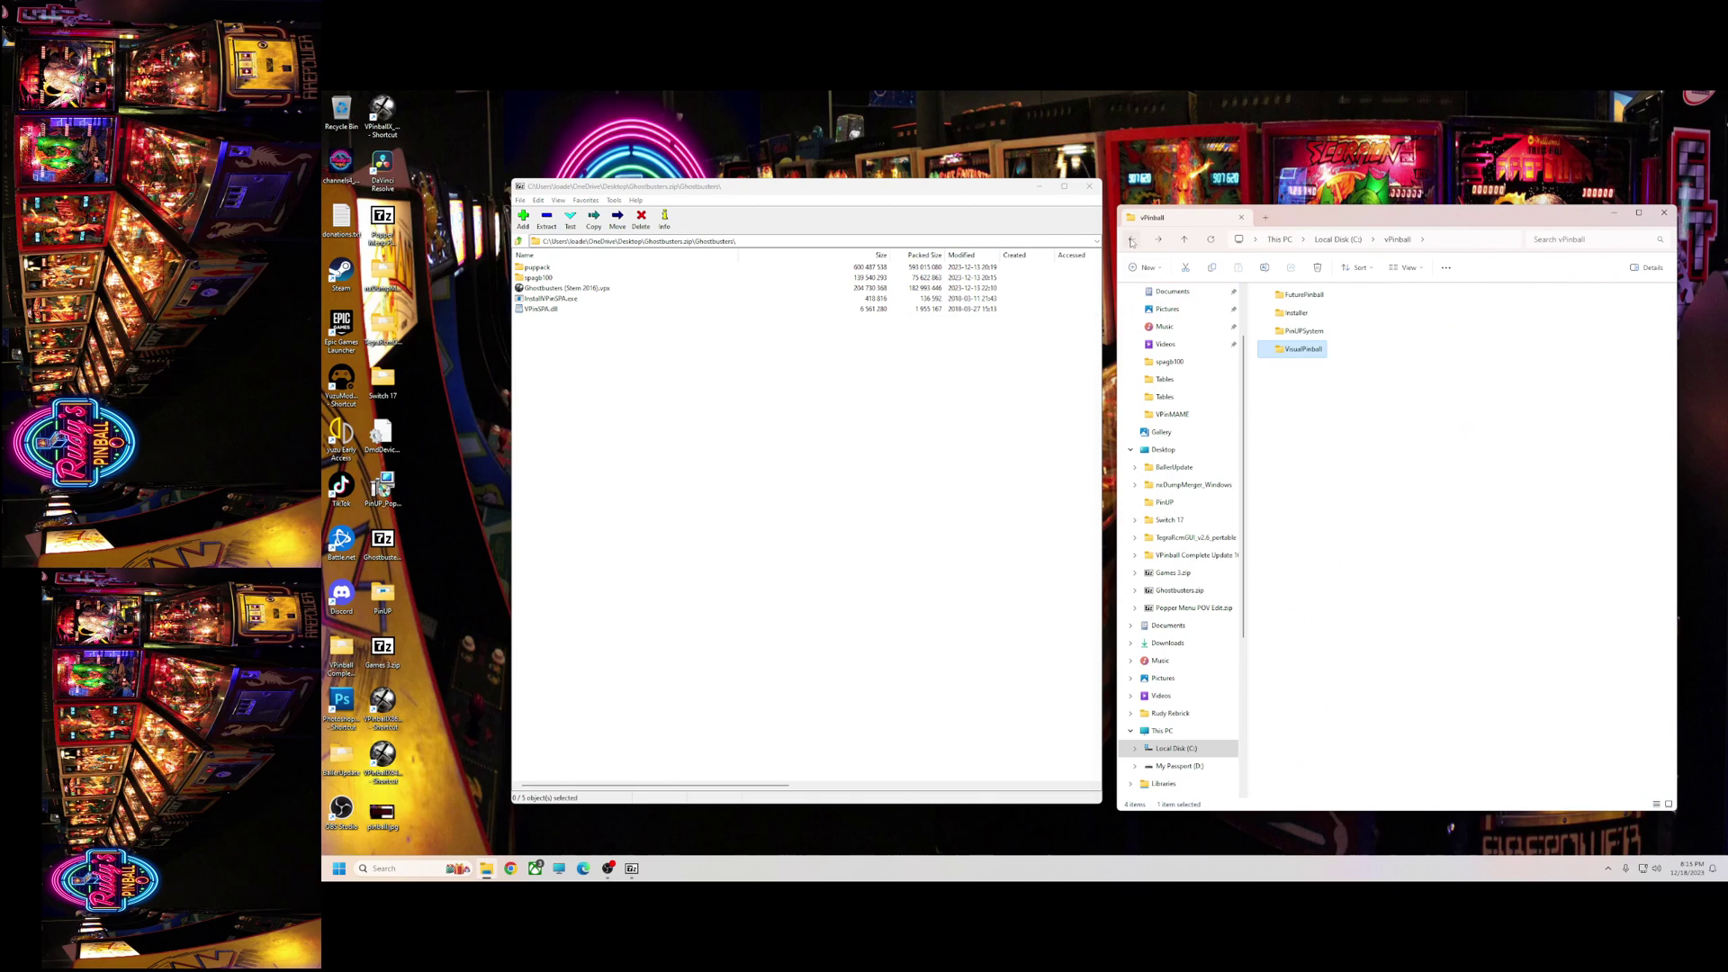
{"action": "double_click", "coordinate": [1292, 333]}
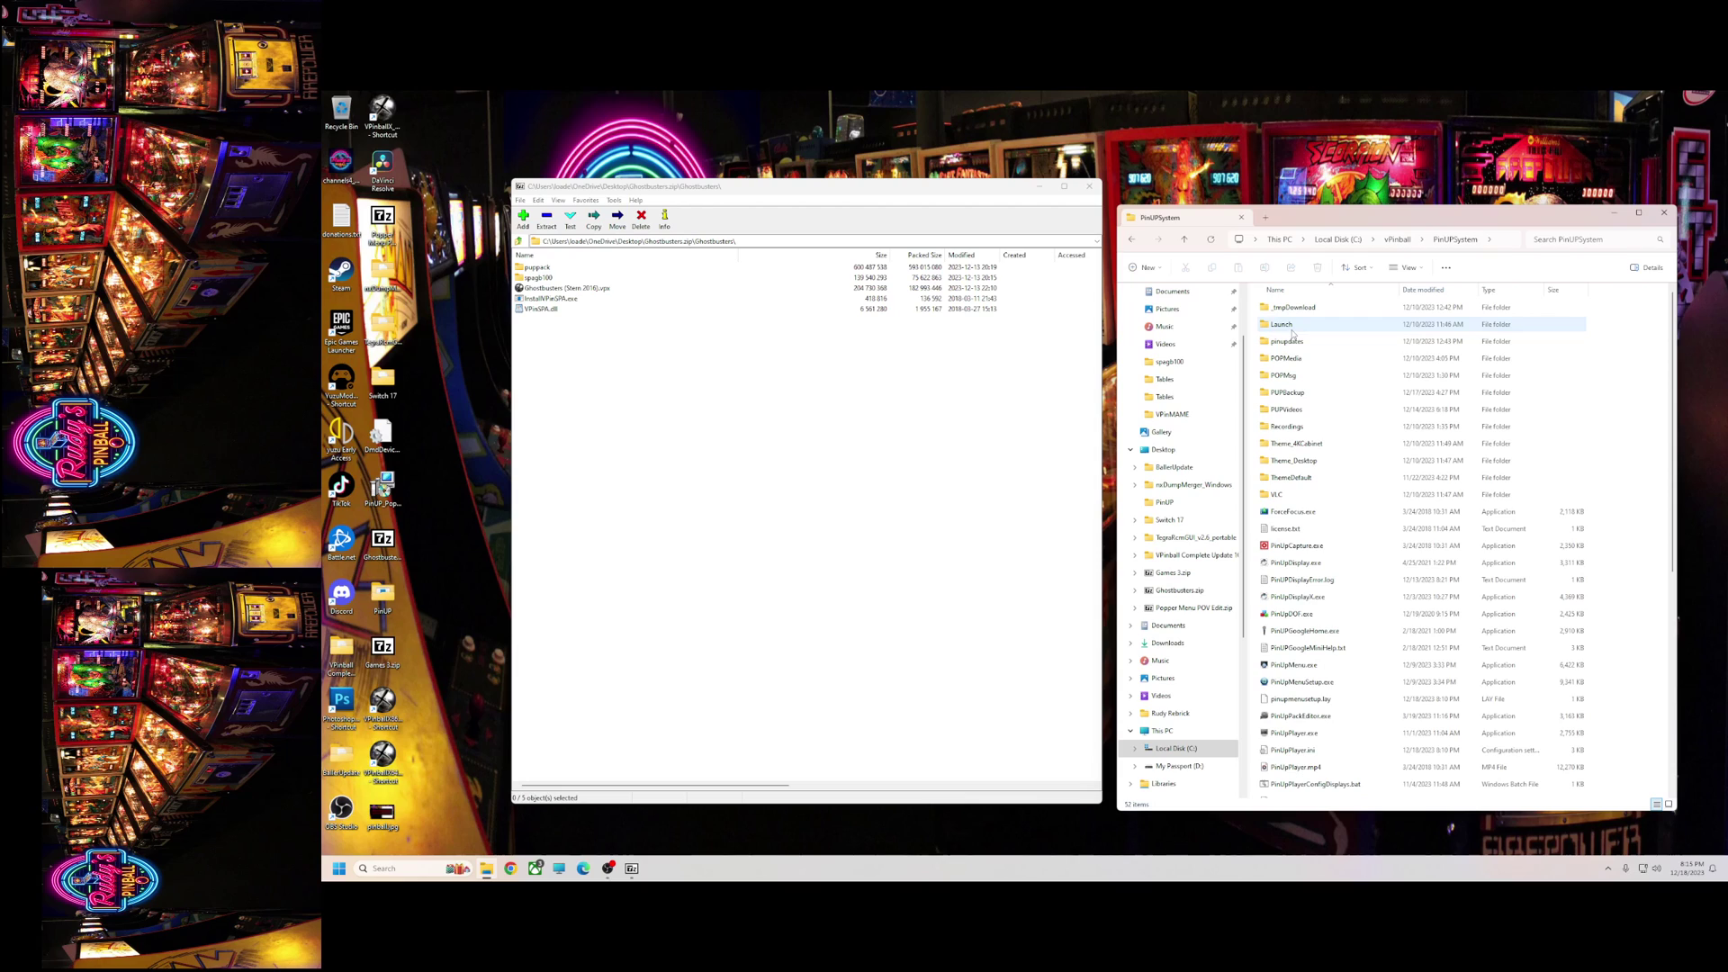
{"action": "double_click", "coordinate": [1345, 410]}
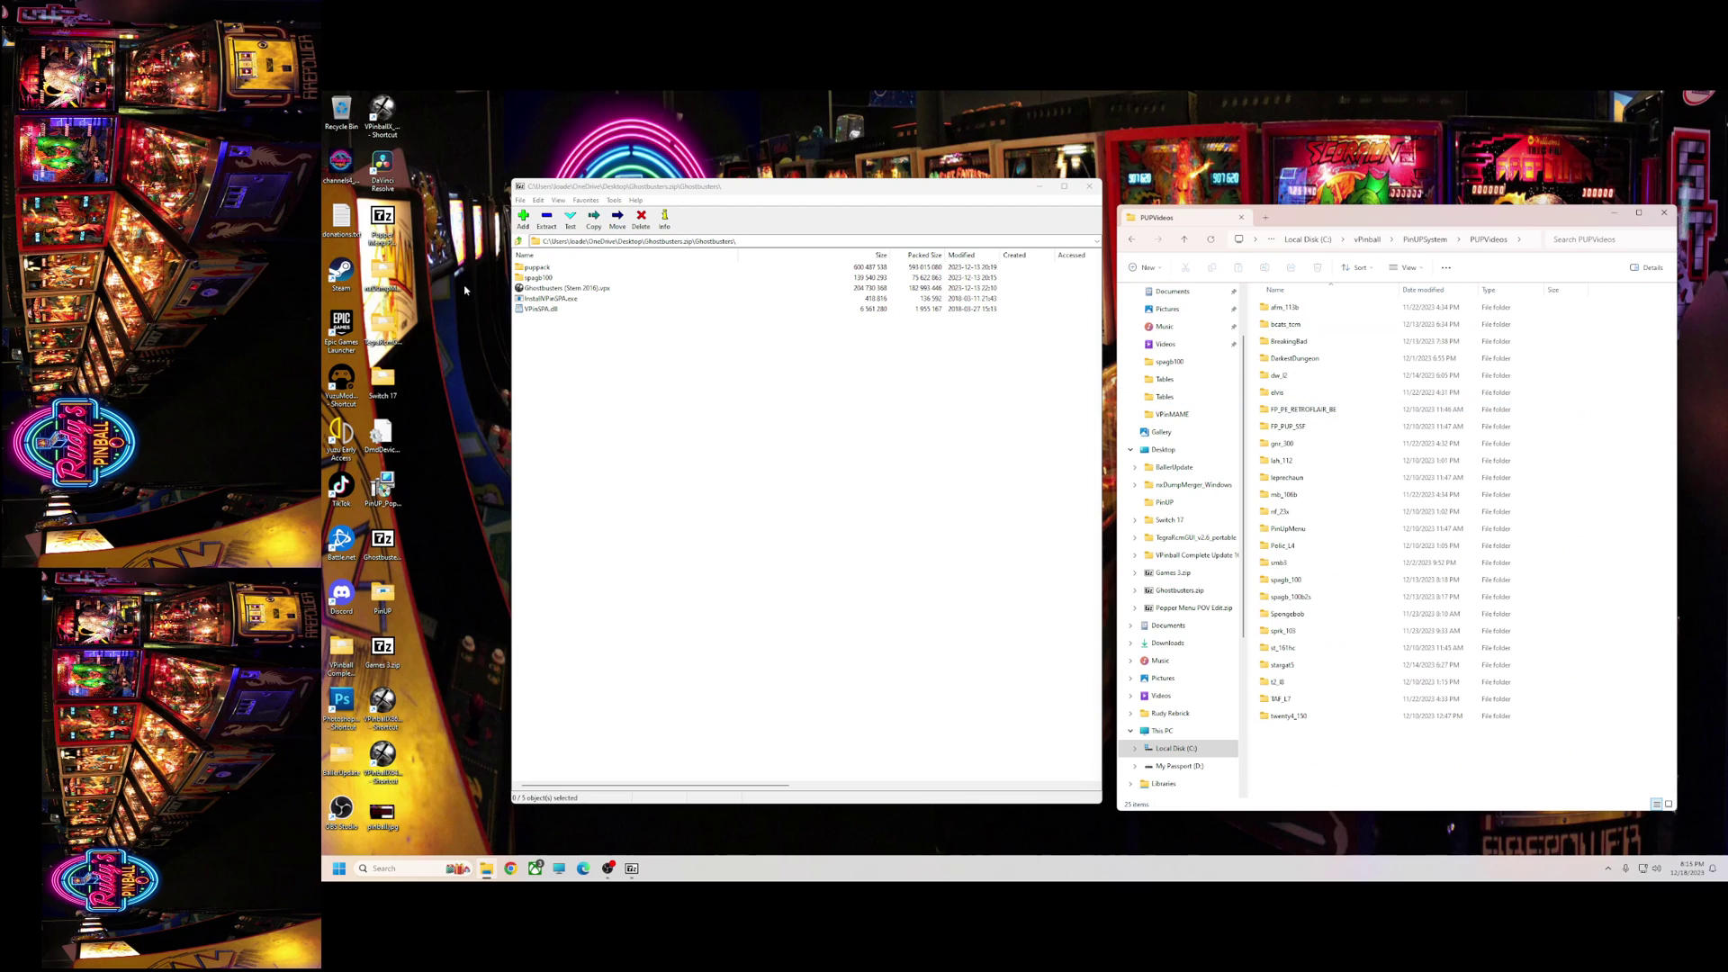
{"action": "double_click", "coordinate": [536, 267]}
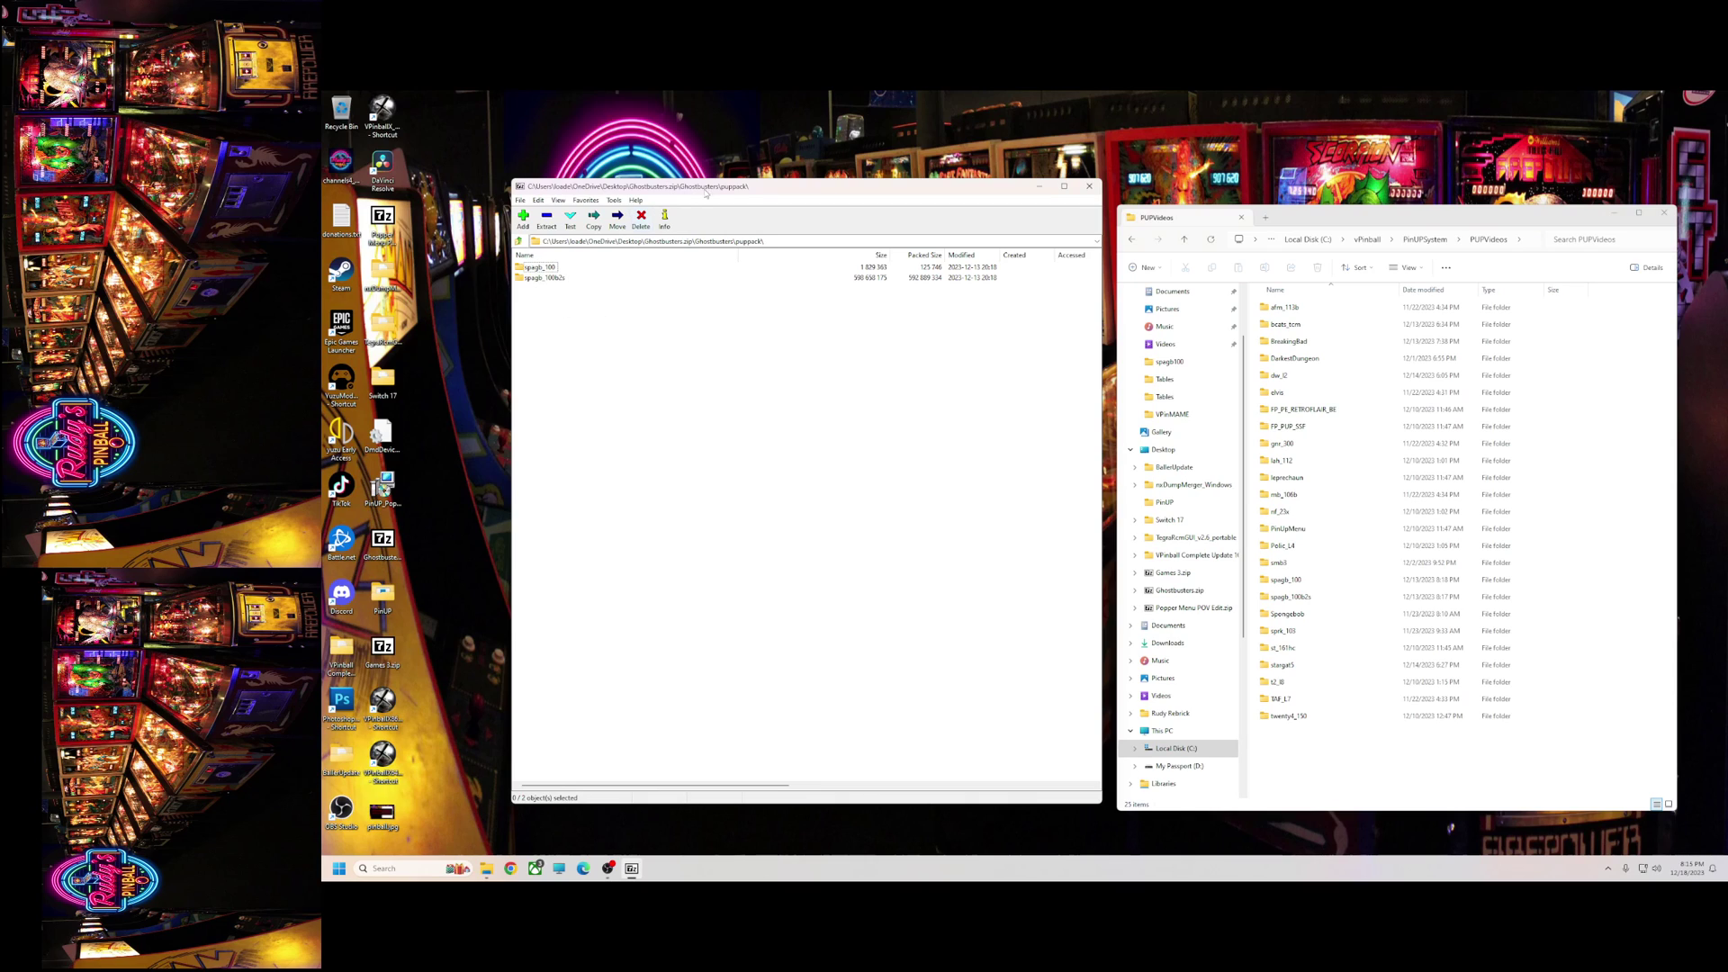
{"action": "left_click_drag", "start_coordinate": [706, 191], "coordinate": [691, 178]}
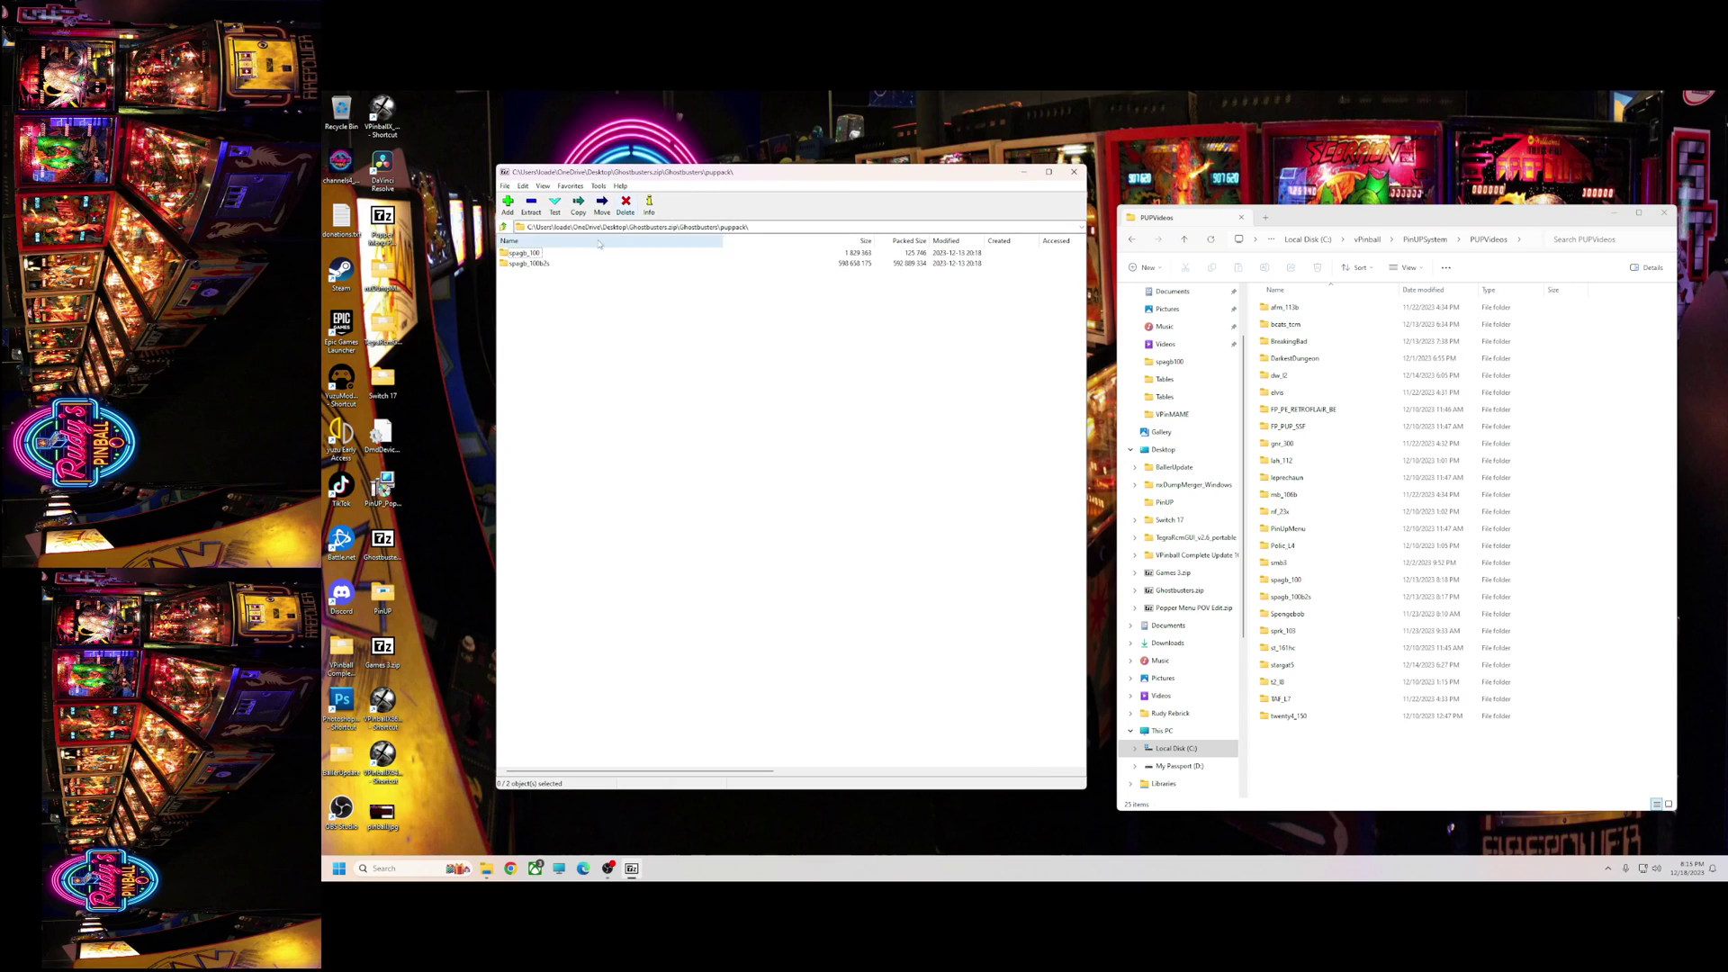
- Examine the contents of the spagb_100 and spagb_100b2s folders in the archive's puppack folder
{"action": "double_click", "coordinate": [521, 255]}
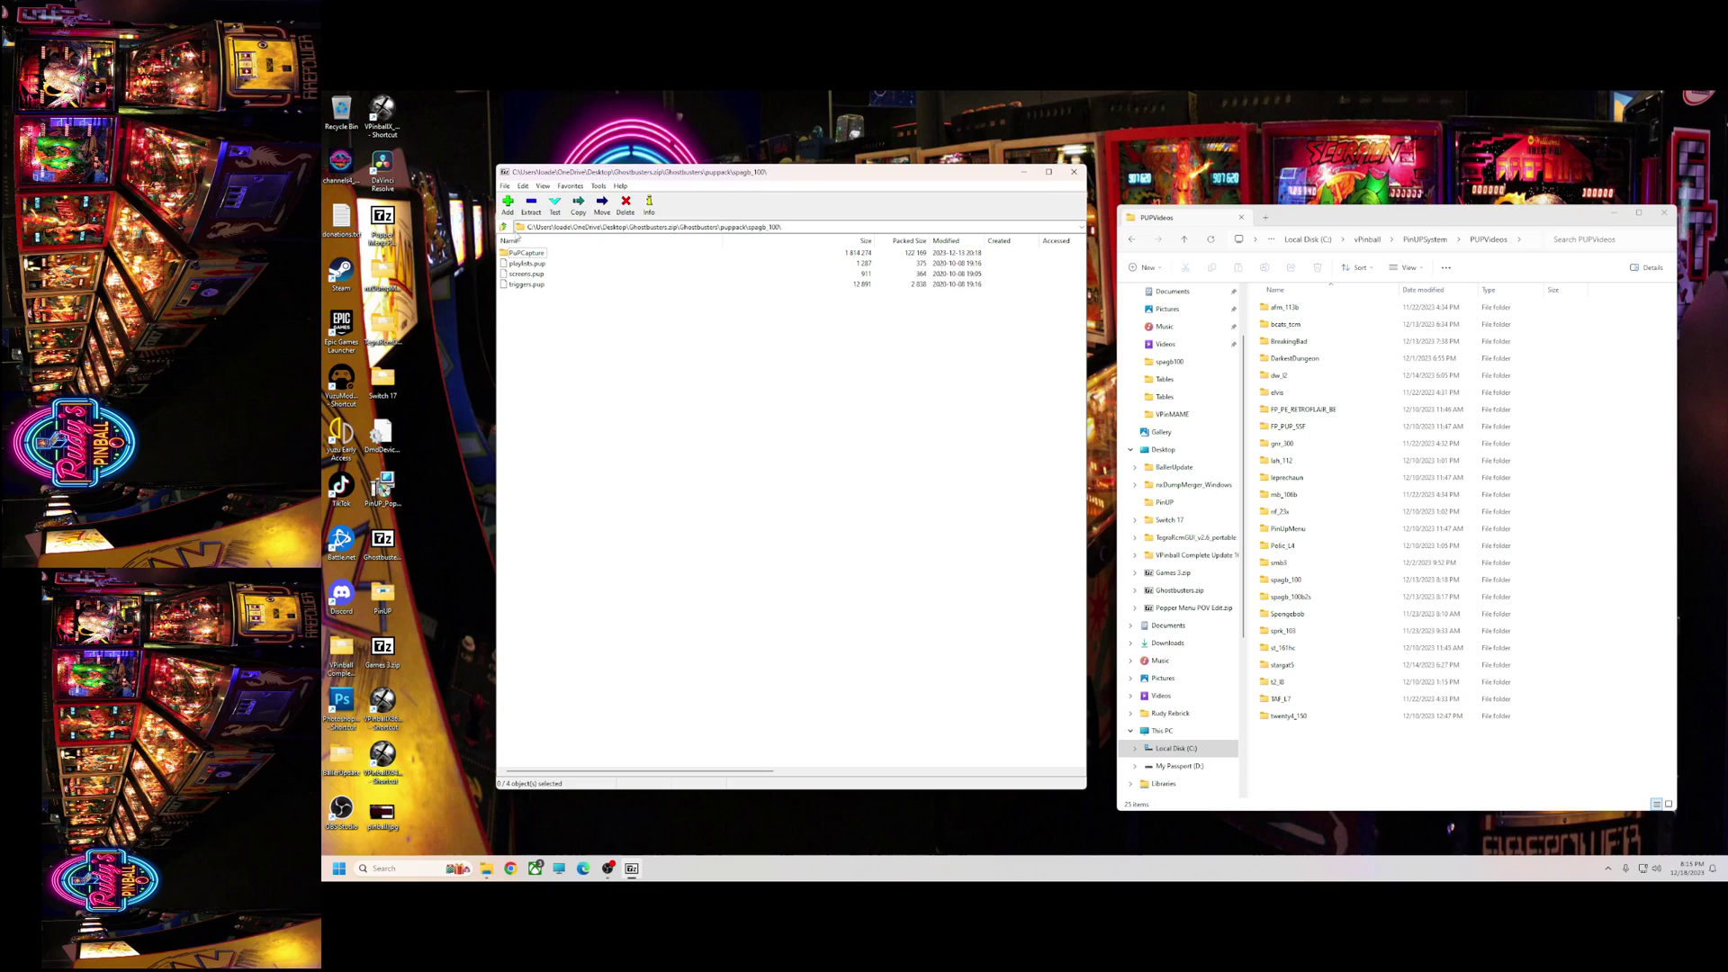
{"action": "left_click", "coordinate": [504, 226]}
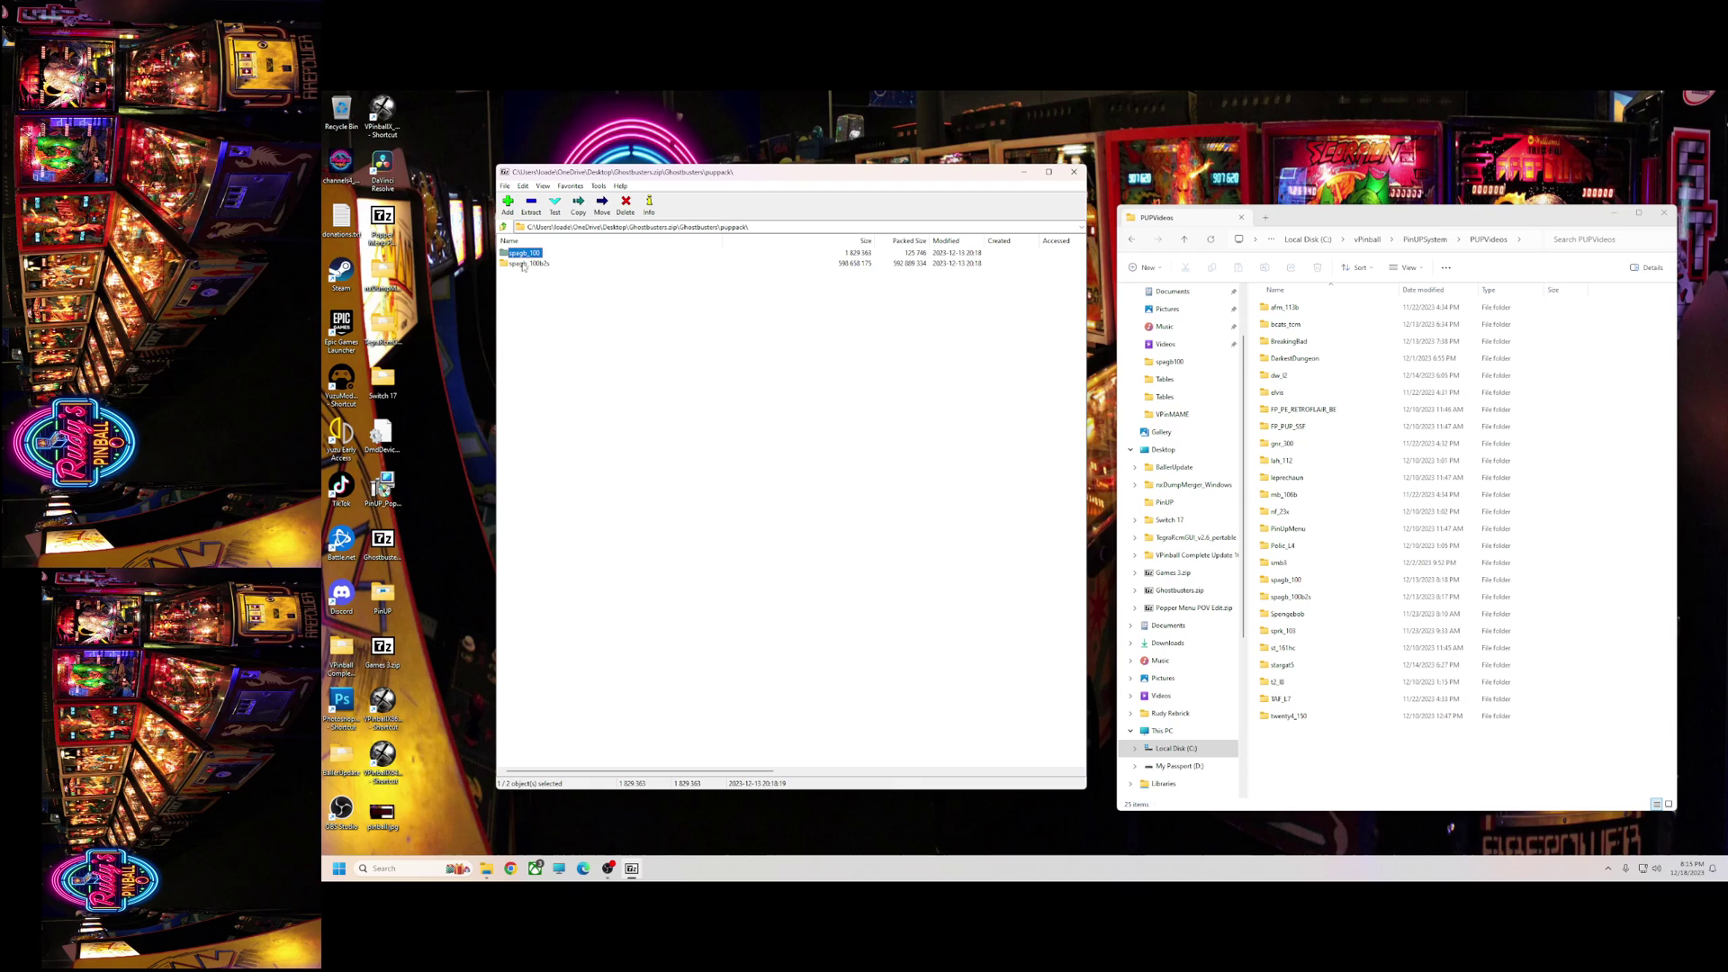
{"action": "double_click", "coordinate": [528, 263]}
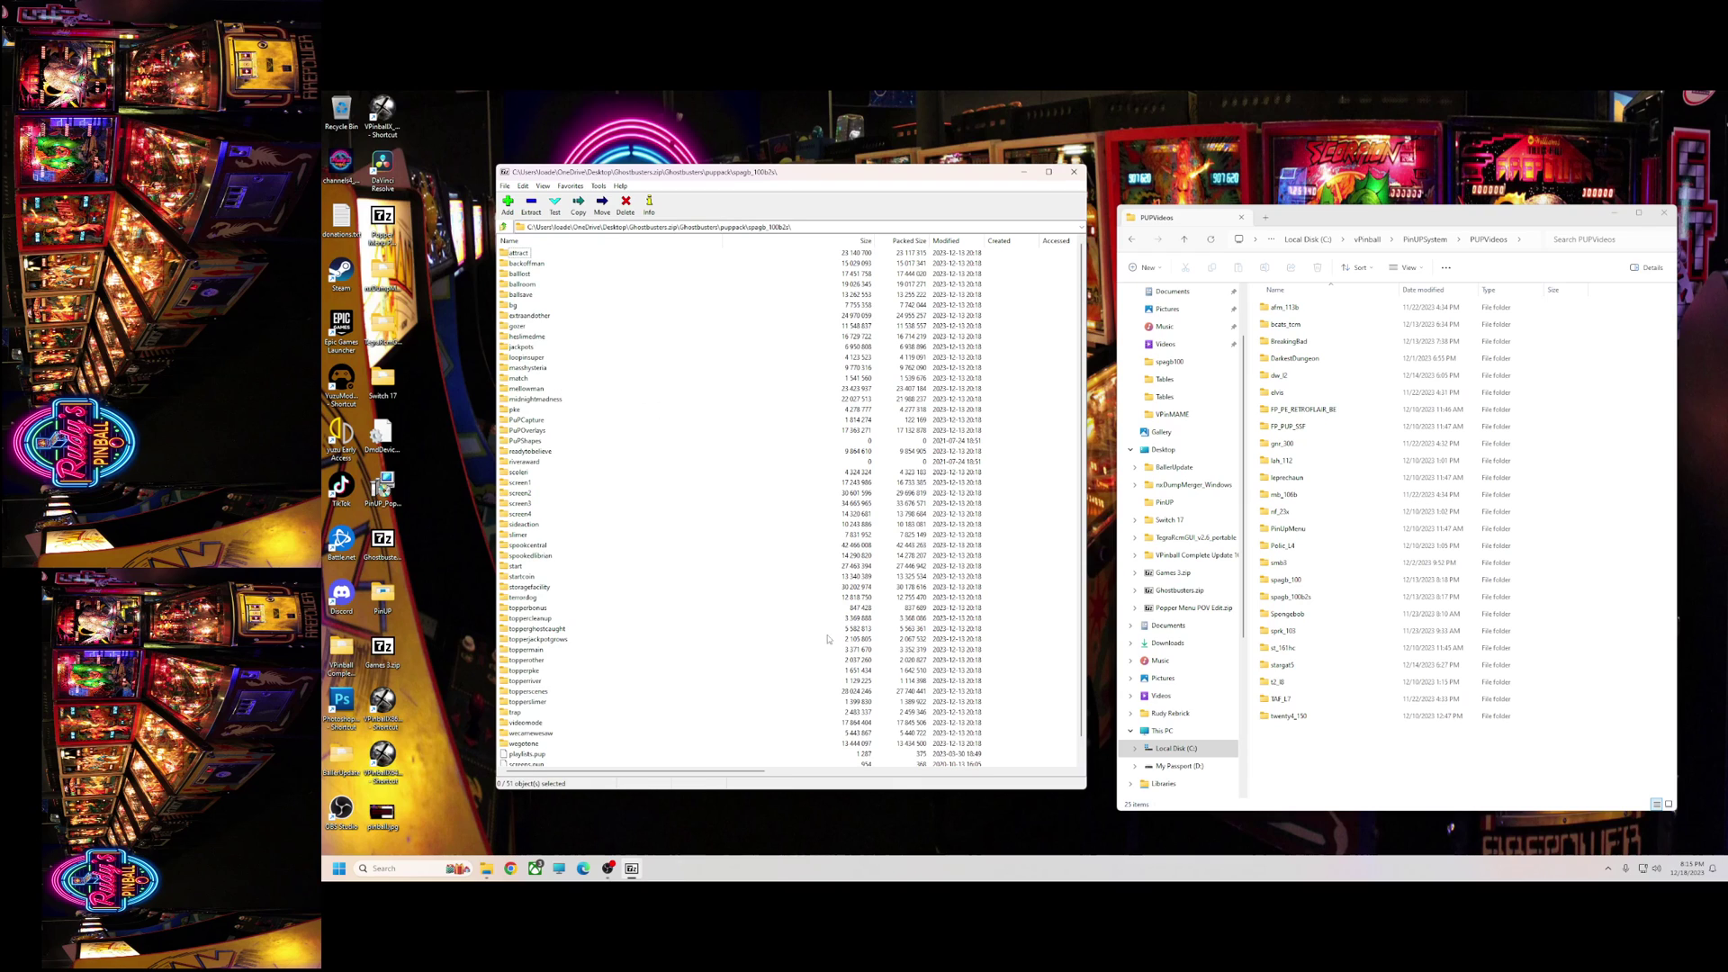
{"action": "scroll", "coordinate": [826, 612], "scroll_direction": "down", "scroll_amount": 1}
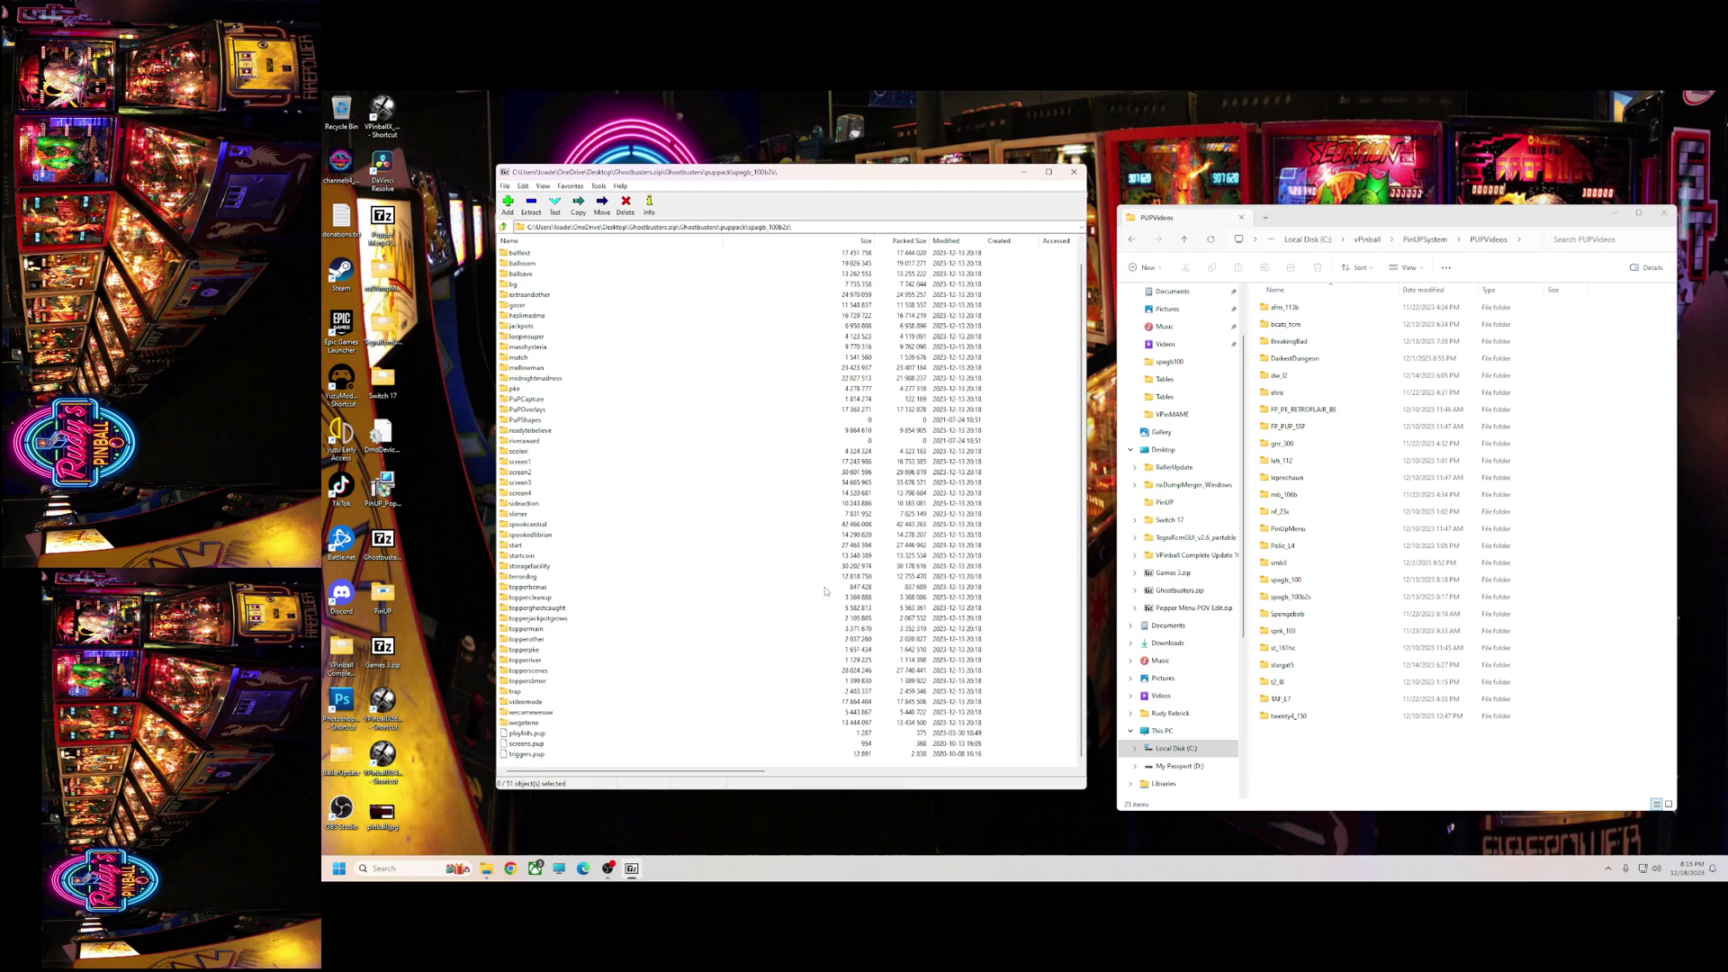
{"action": "left_click", "coordinate": [504, 226]}
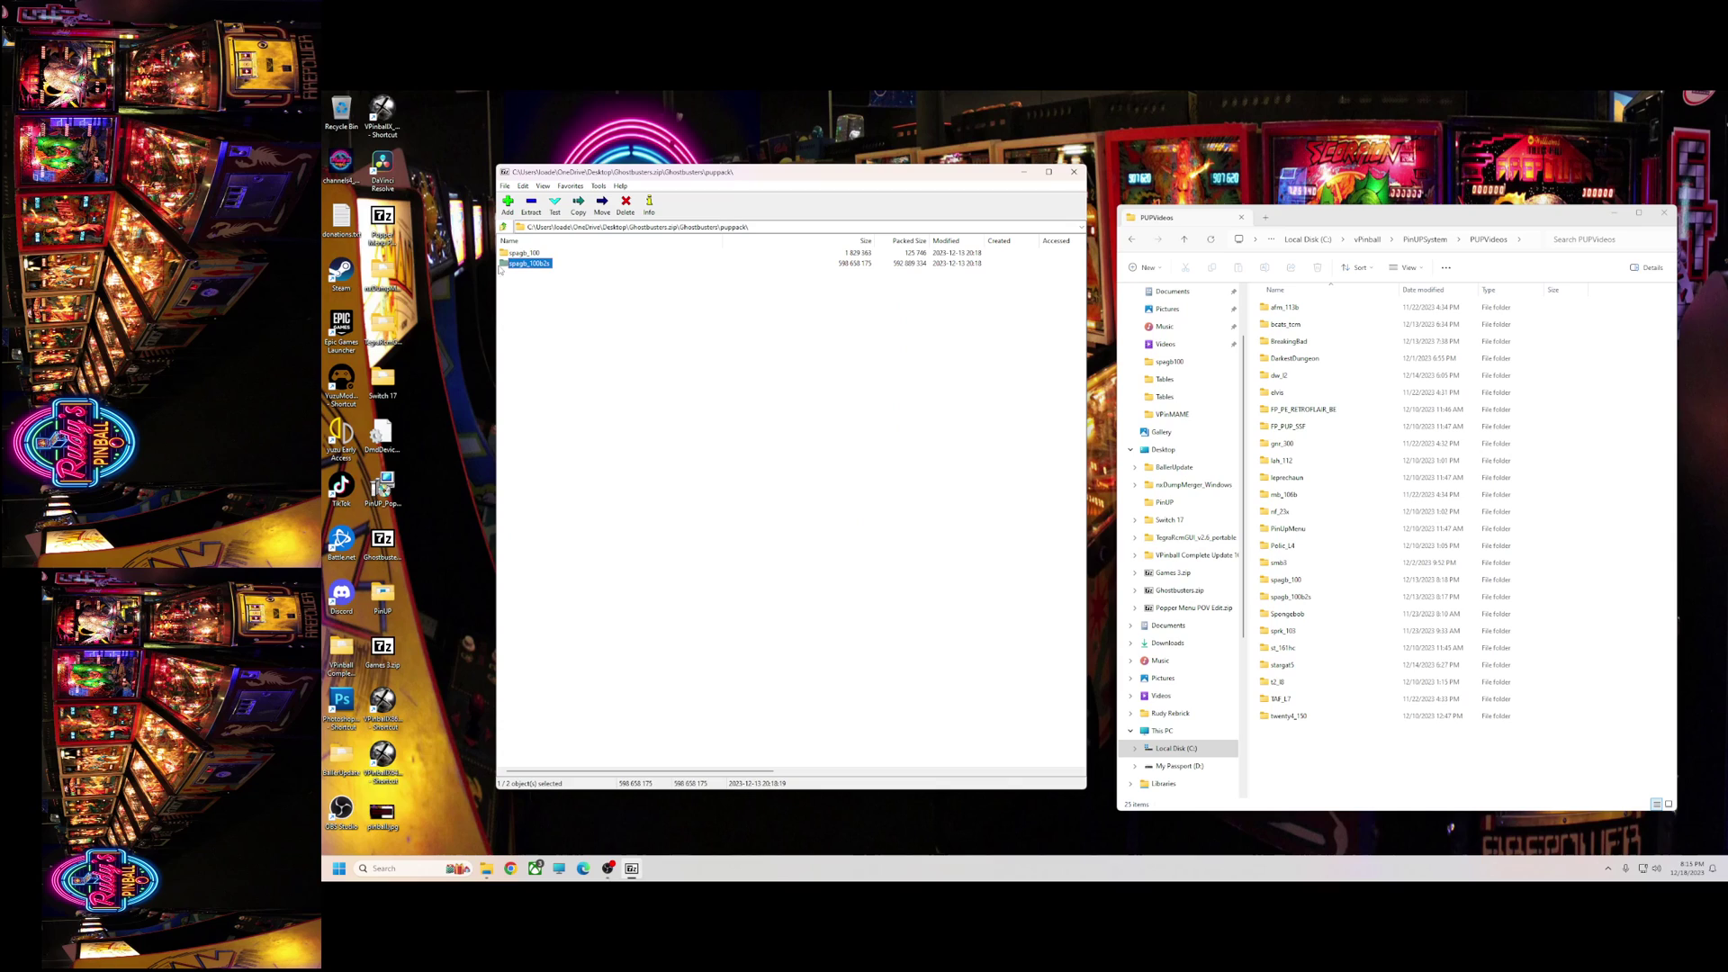
- Copy spagb_100 and spagb_100b2s from the archive into the PUPVideos folder, replacing the existing files, and close the archive
{"action": "left_click", "coordinate": [525, 253]}
{"action": "left_click", "coordinate": [528, 262], "text": "shift"}
{"action": "left_click_drag", "start_coordinate": [927, 441], "coordinate": [1354, 785]}
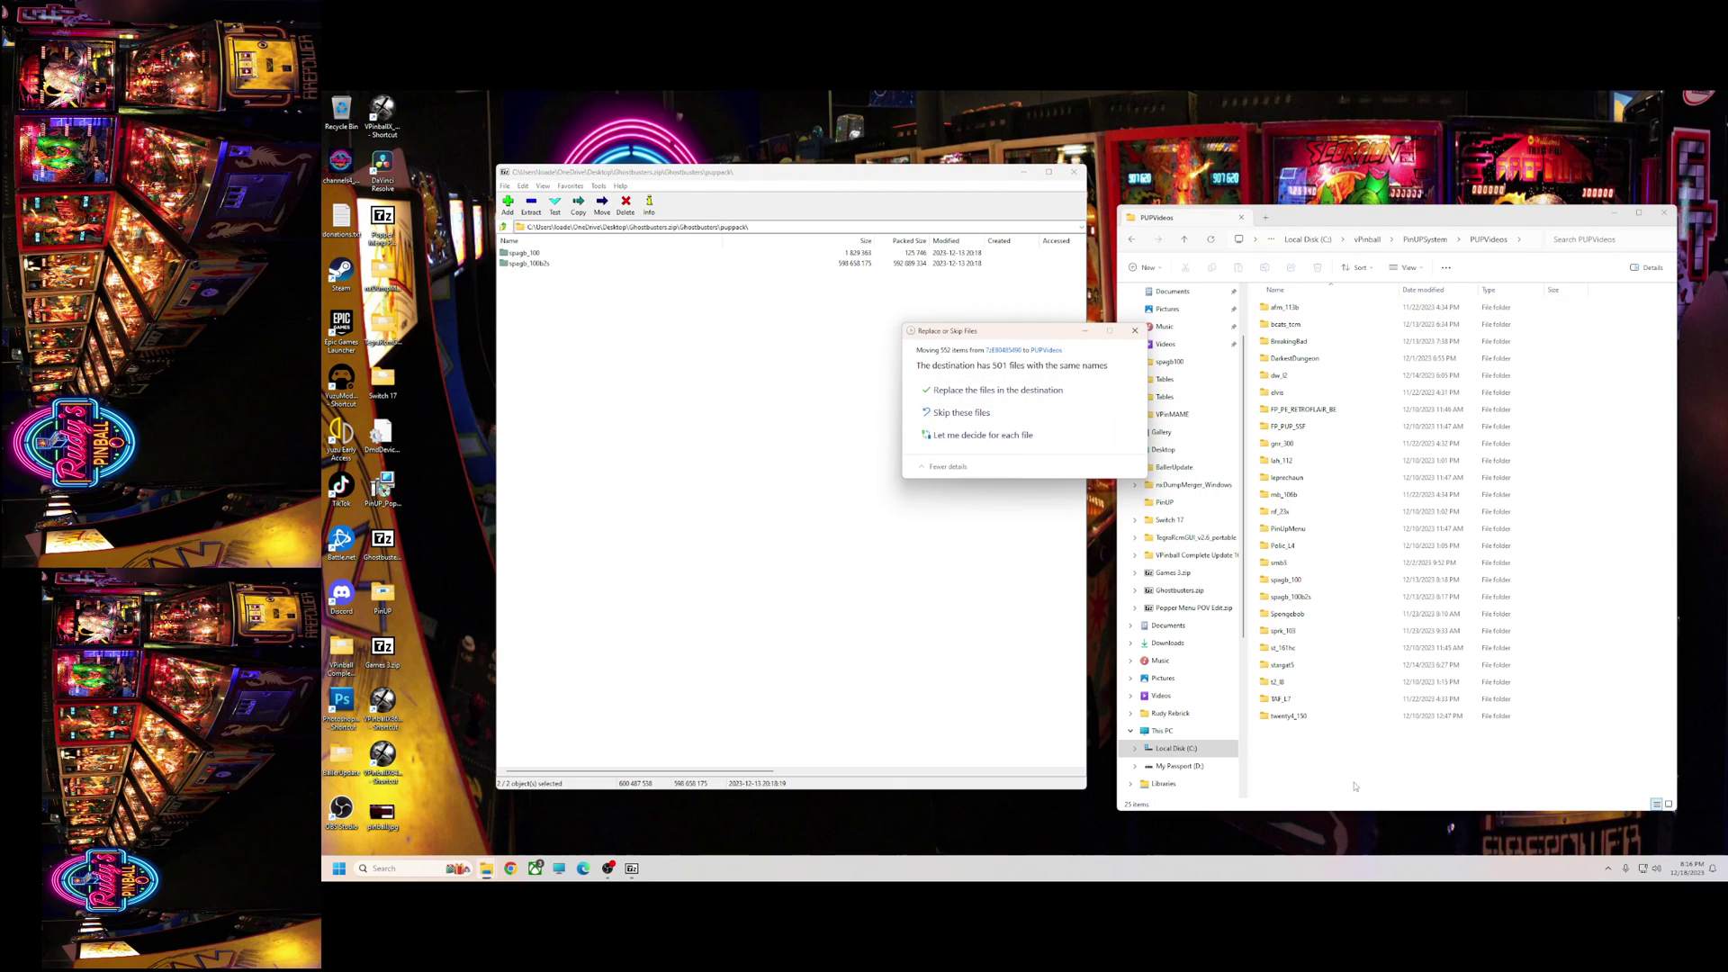
{"action": "left_click", "coordinate": [993, 392]}
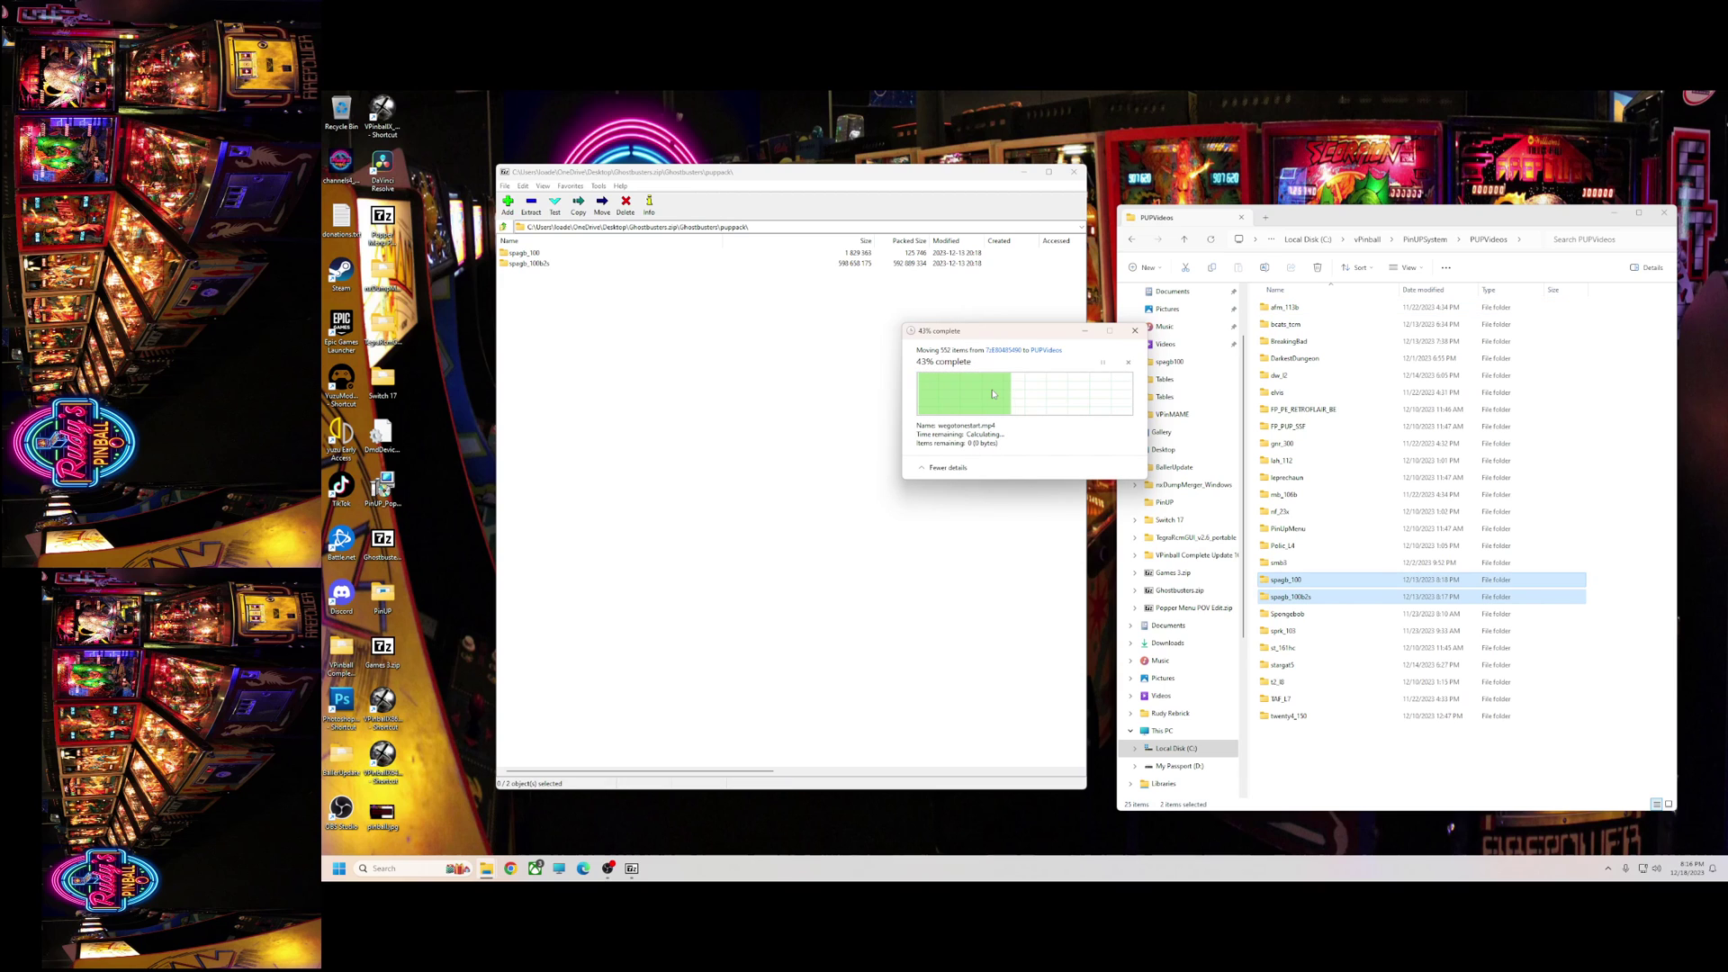
{"action": "left_click", "coordinate": [1075, 175]}
{"action": "left_click_drag", "start_coordinate": [1395, 217], "coordinate": [1210, 208]}
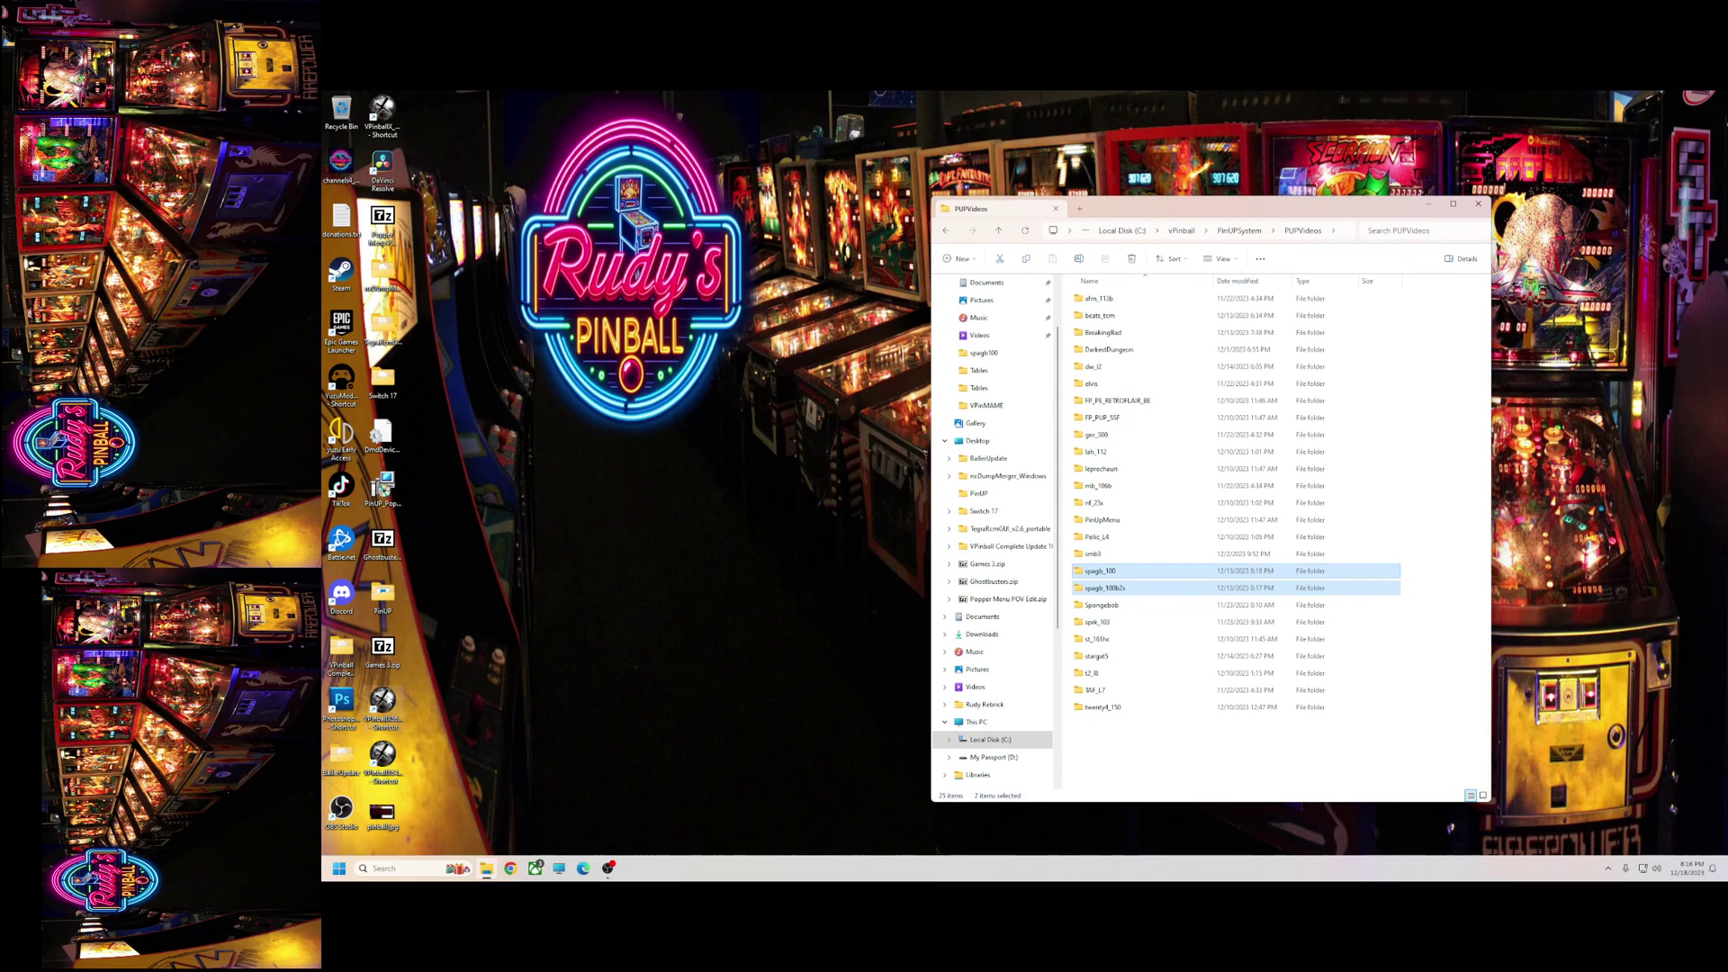
- Launch Visual Pinball from the desktop and load the recent table Ghostbusters (Stern 2016).vpx
{"action": "left_click", "coordinate": [468, 689]}
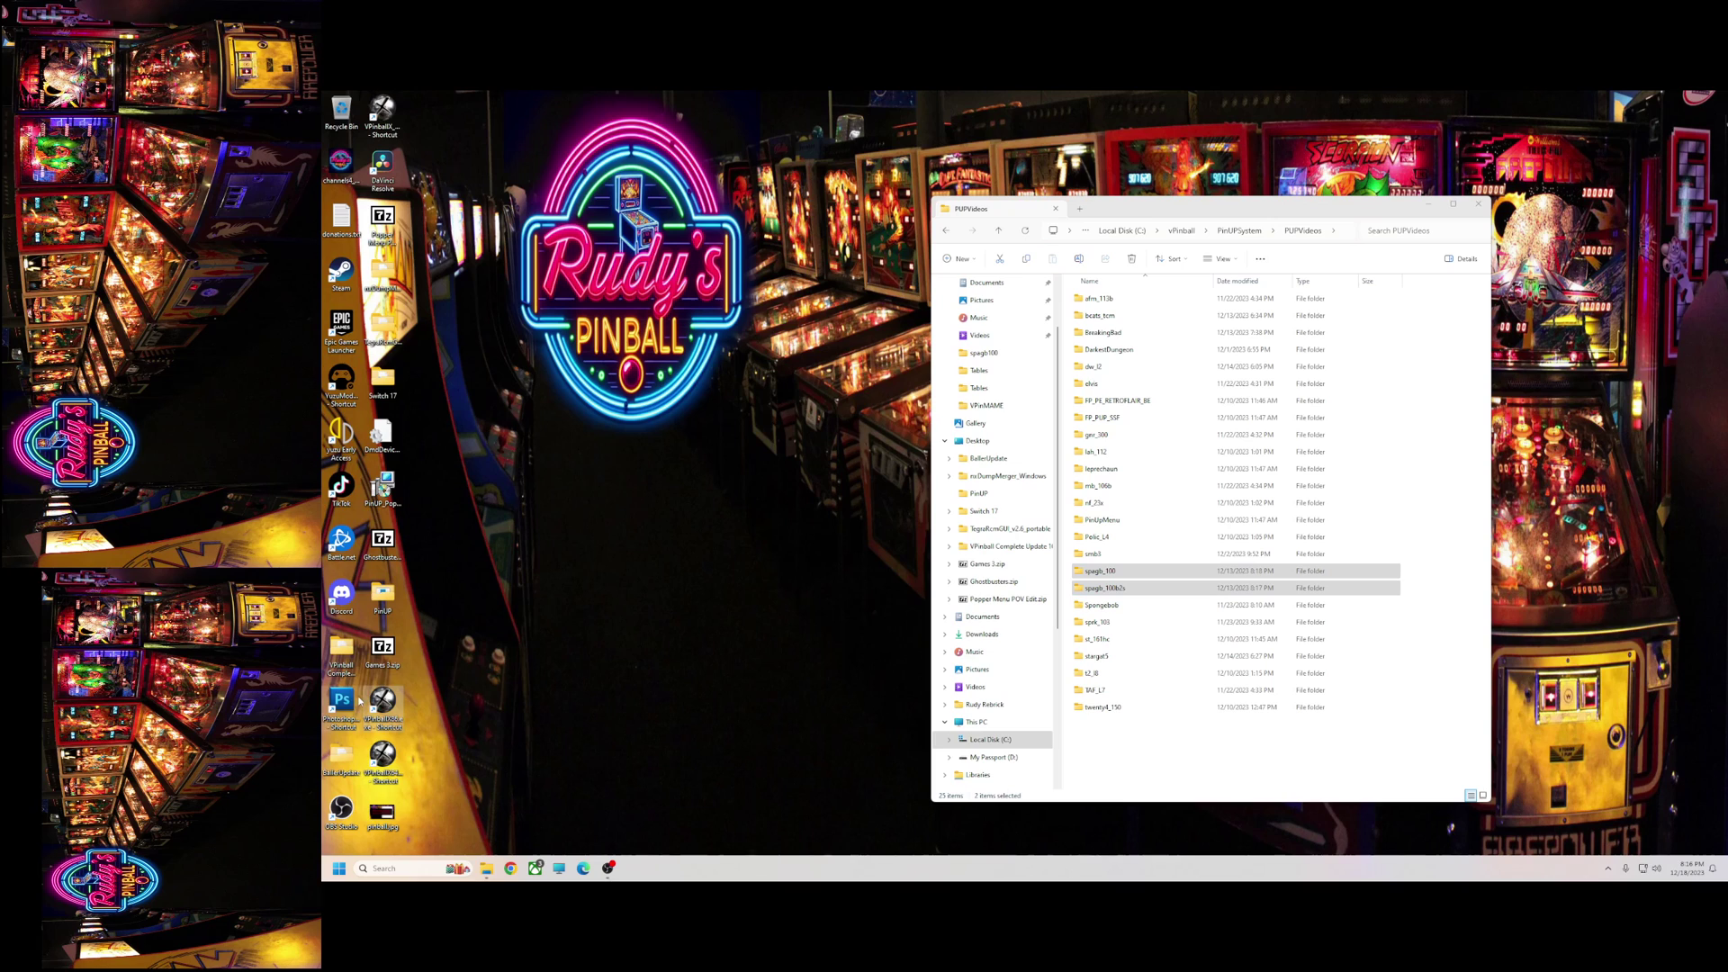
{"action": "double_click", "coordinate": [379, 705]}
{"action": "left_click", "coordinate": [567, 229]}
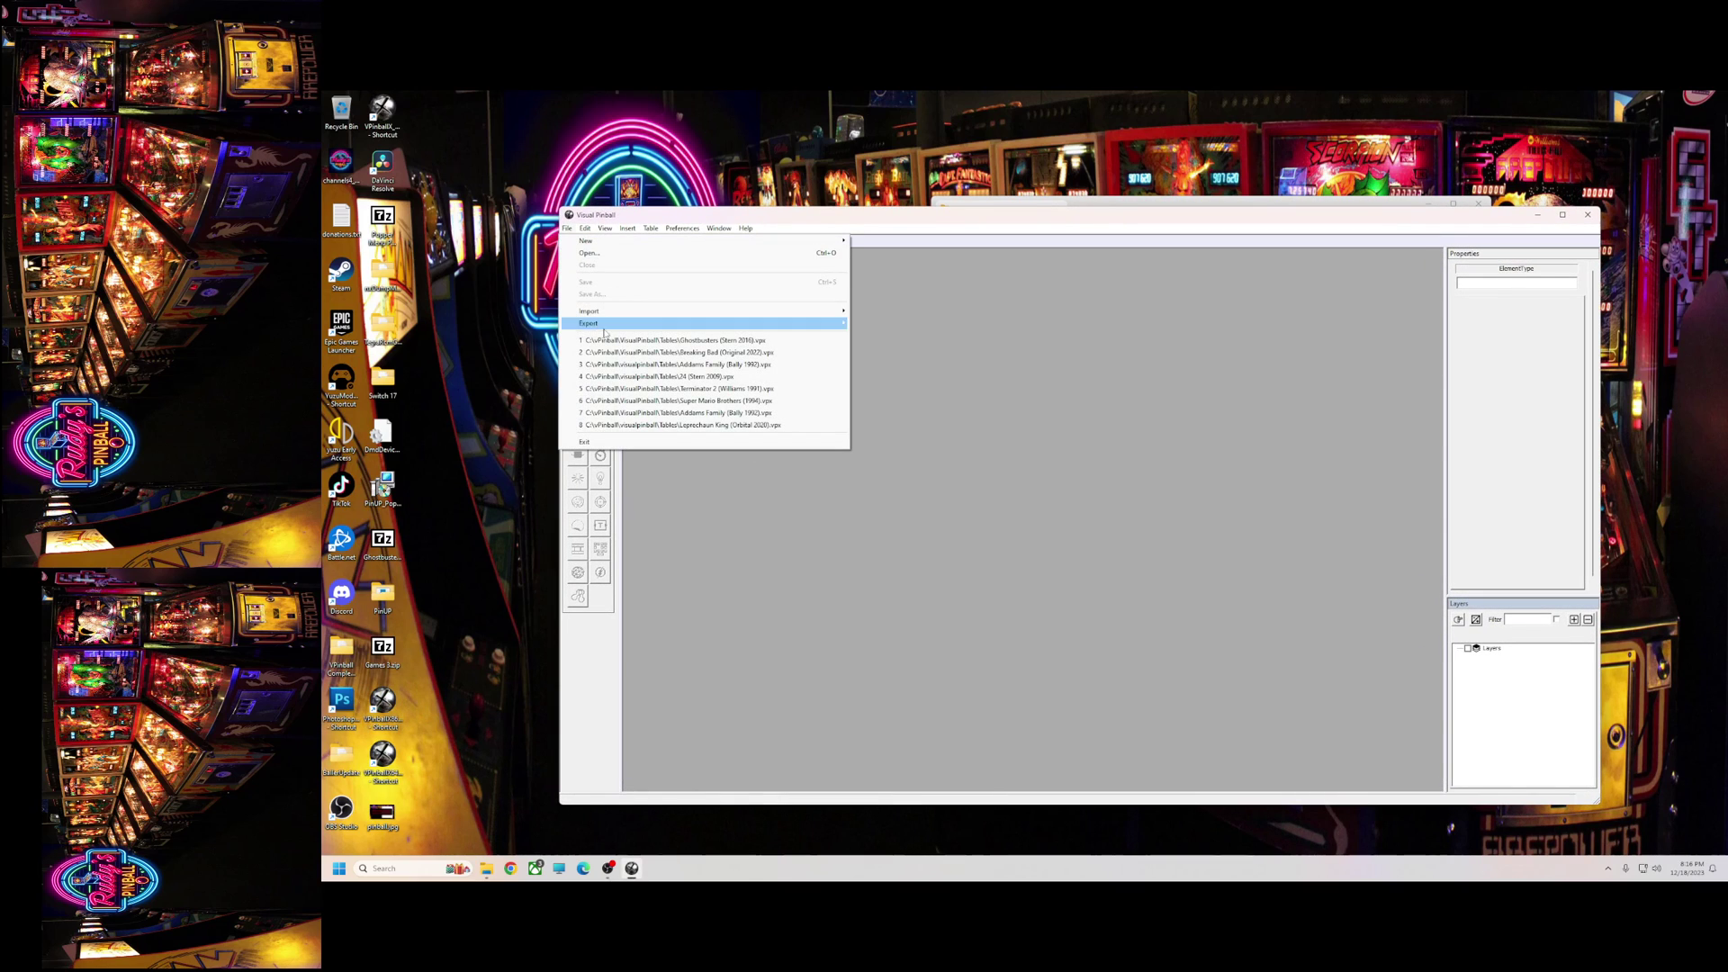
{"action": "left_click", "coordinate": [655, 340]}
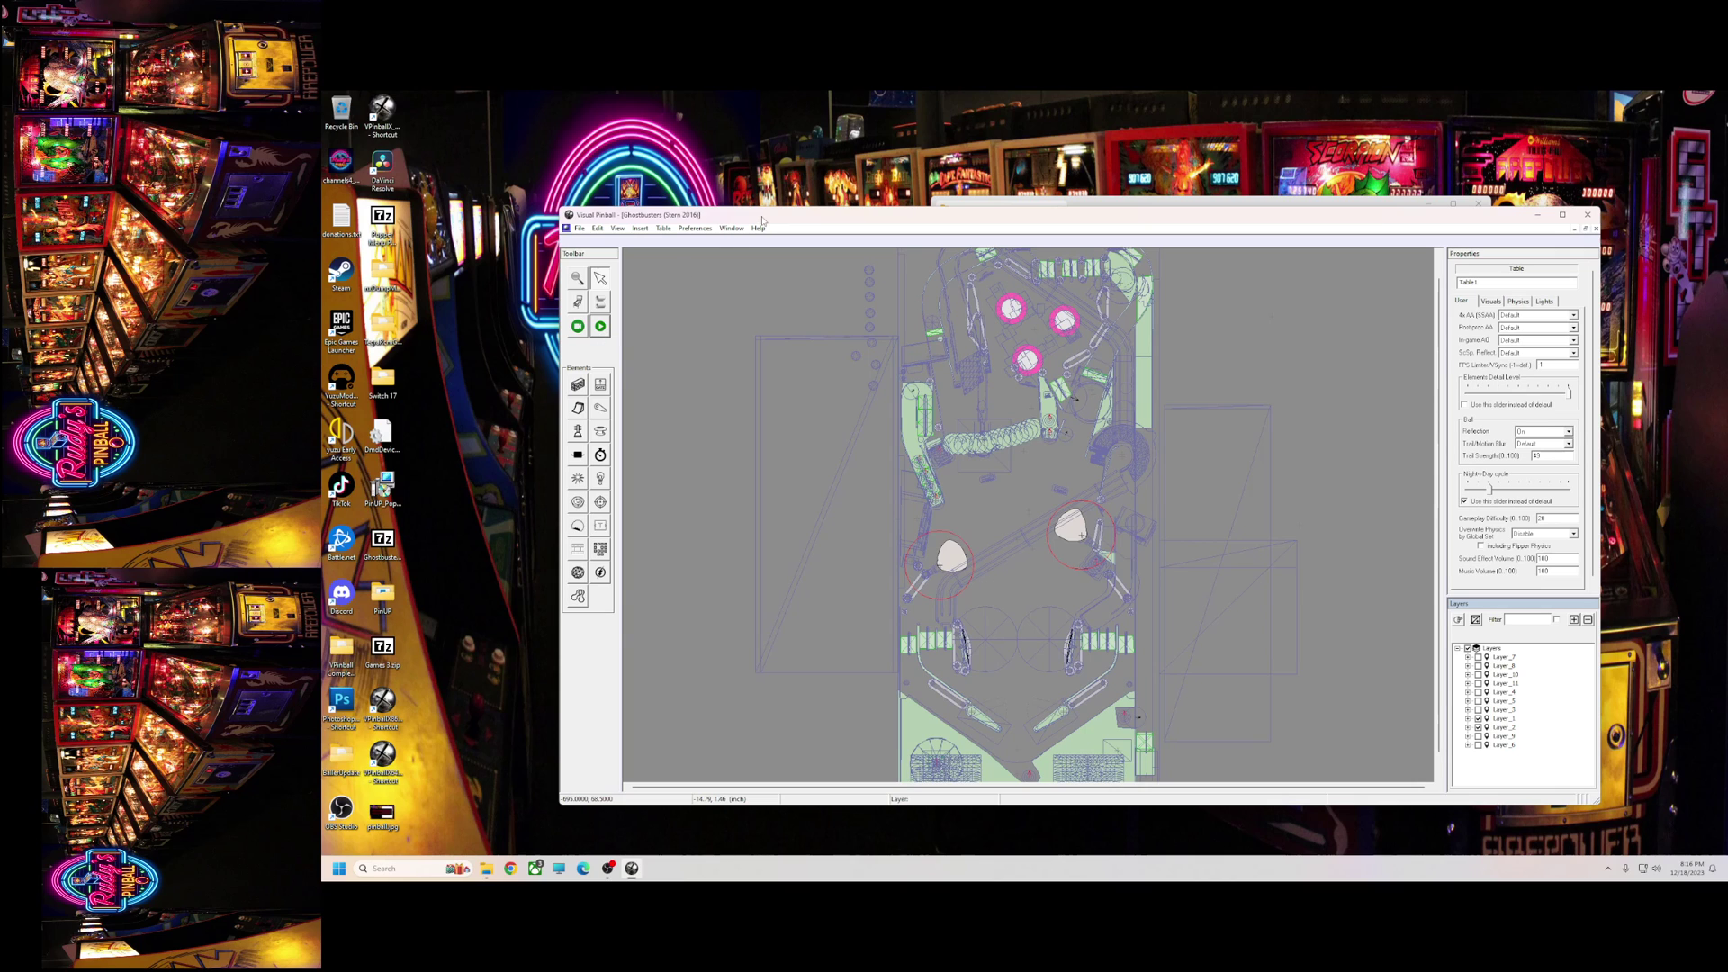
{"action": "left_click_drag", "start_coordinate": [762, 220], "coordinate": [874, 224]}
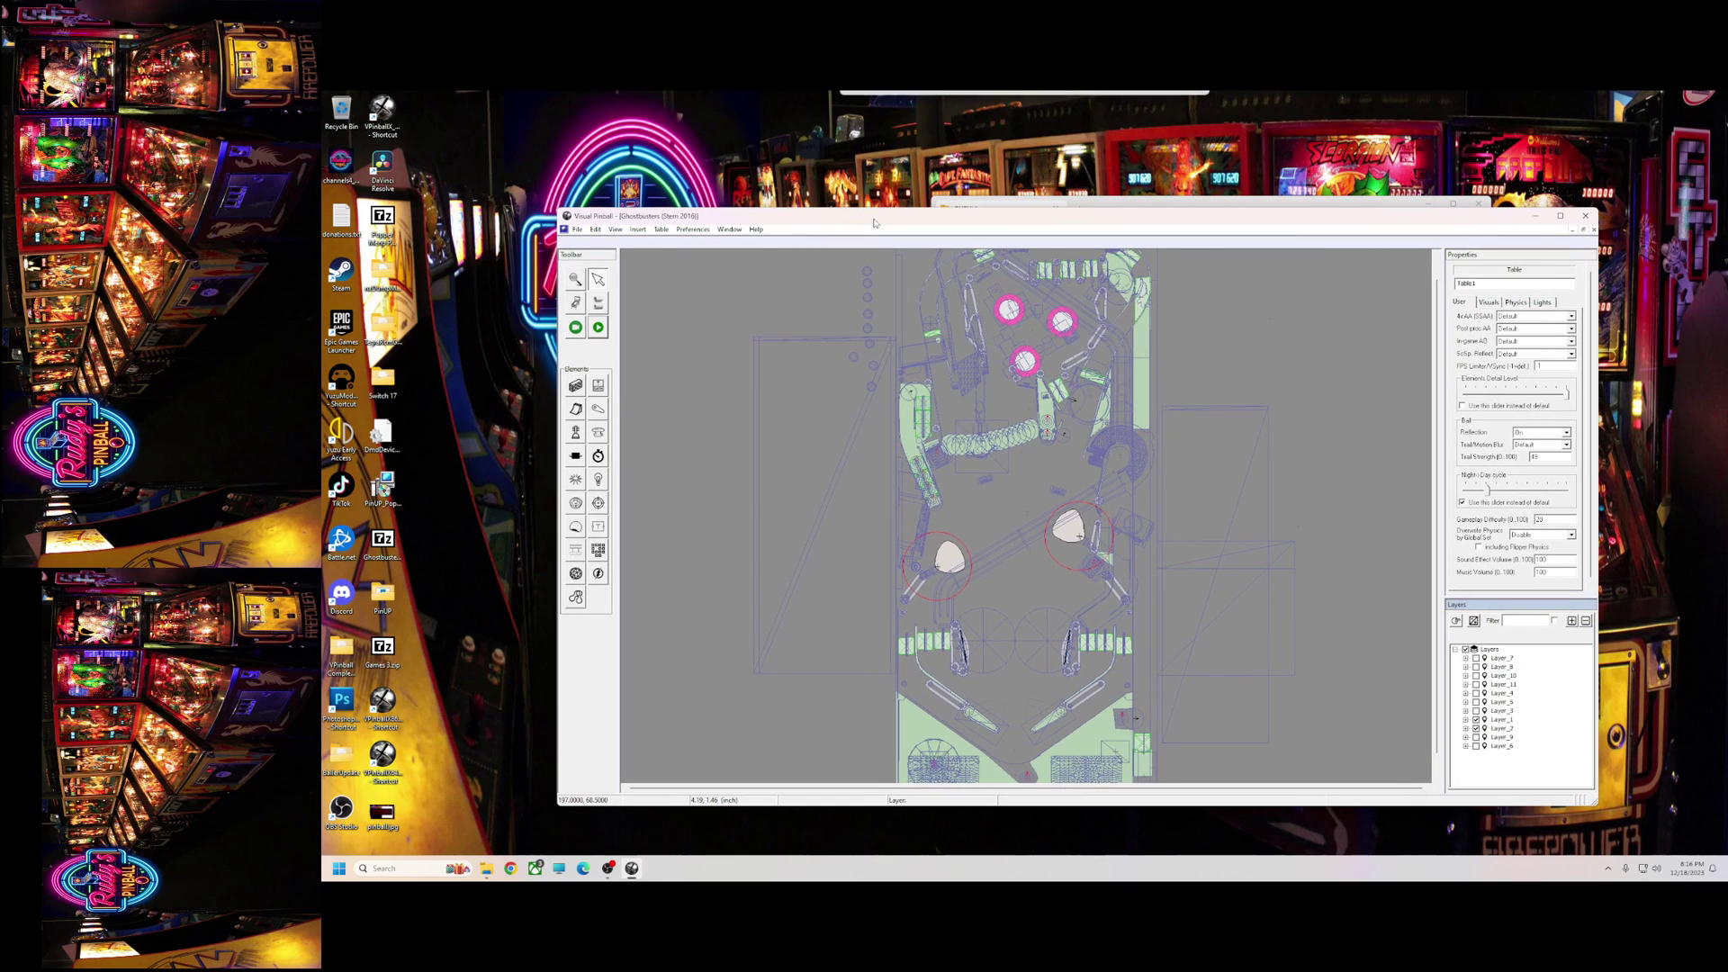
- Play the Ghostbusters table to test it, quit back to the editor, and close Visual Pinball
{"action": "left_click", "coordinate": [597, 327]}
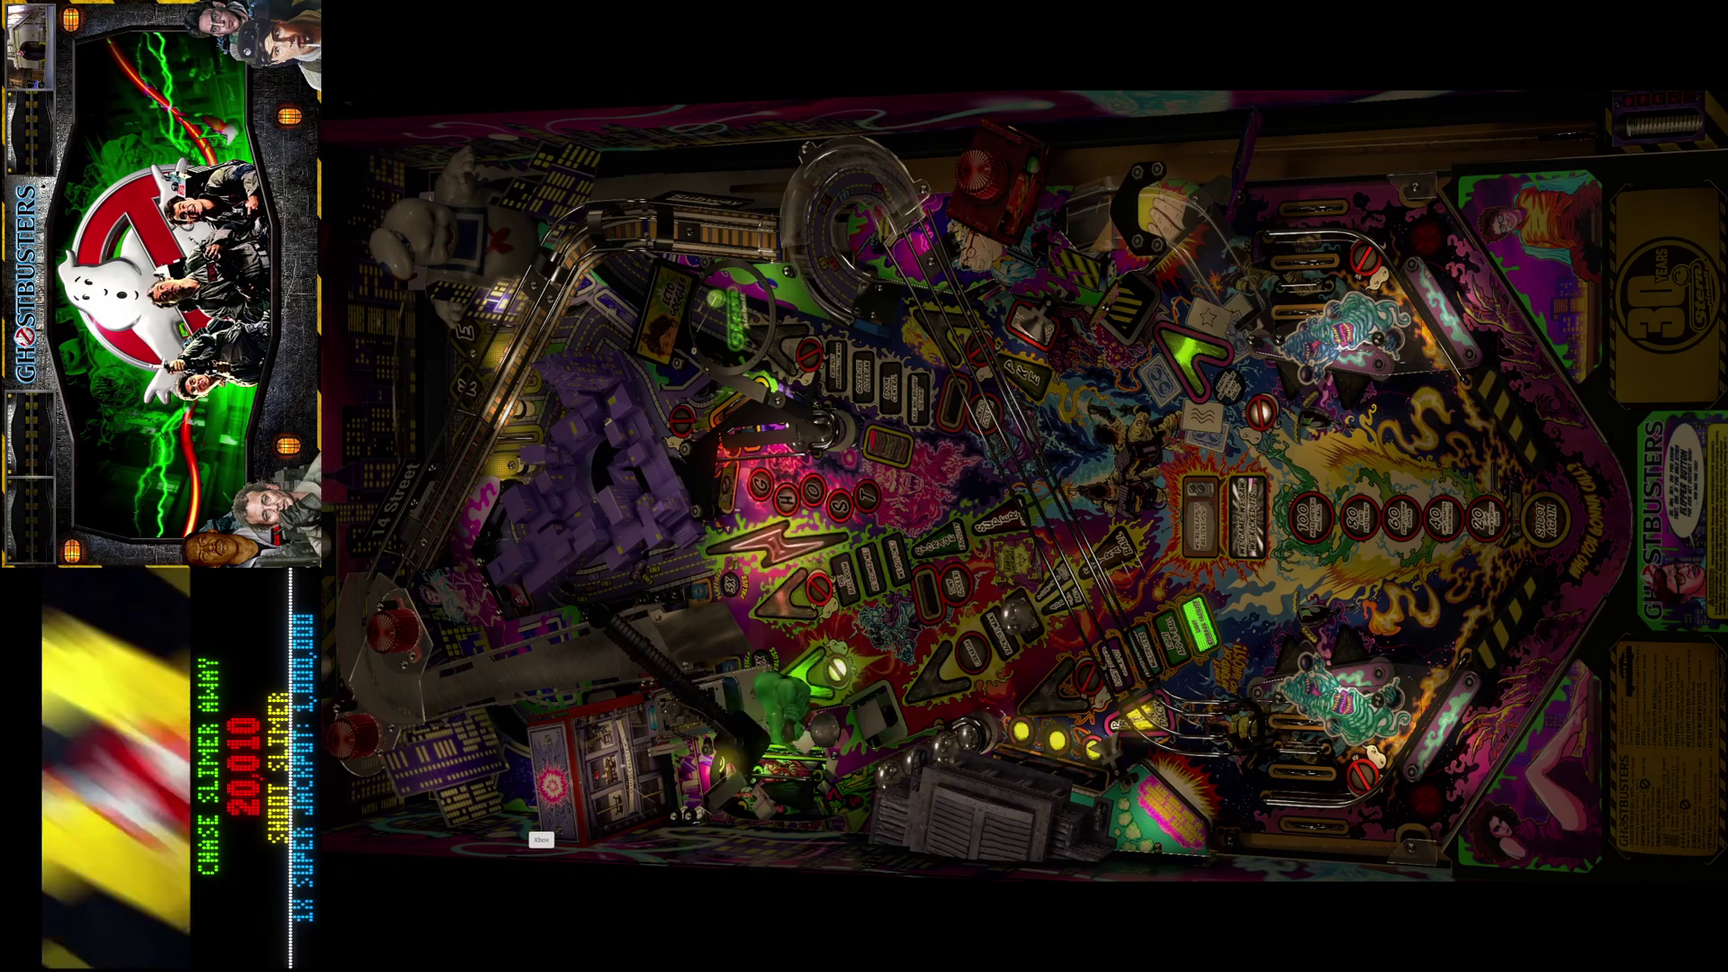
{"action": "key", "text": "Escape"}
{"action": "key", "text": "q"}
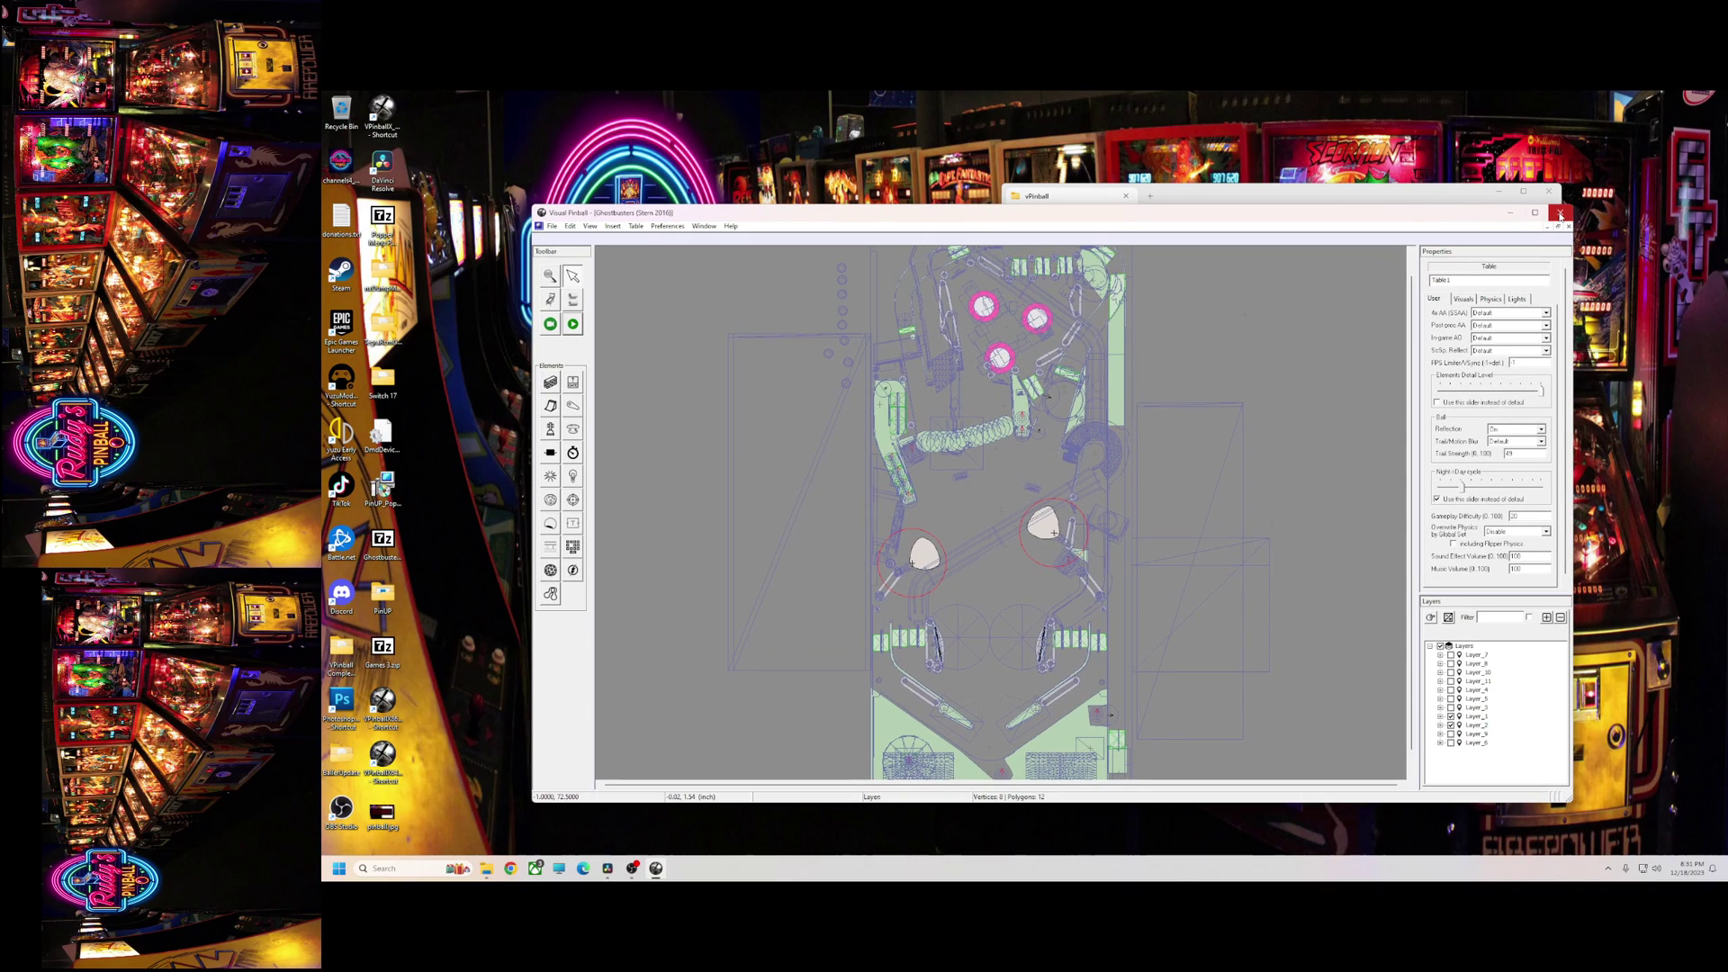
{"action": "left_click", "coordinate": [1560, 214]}
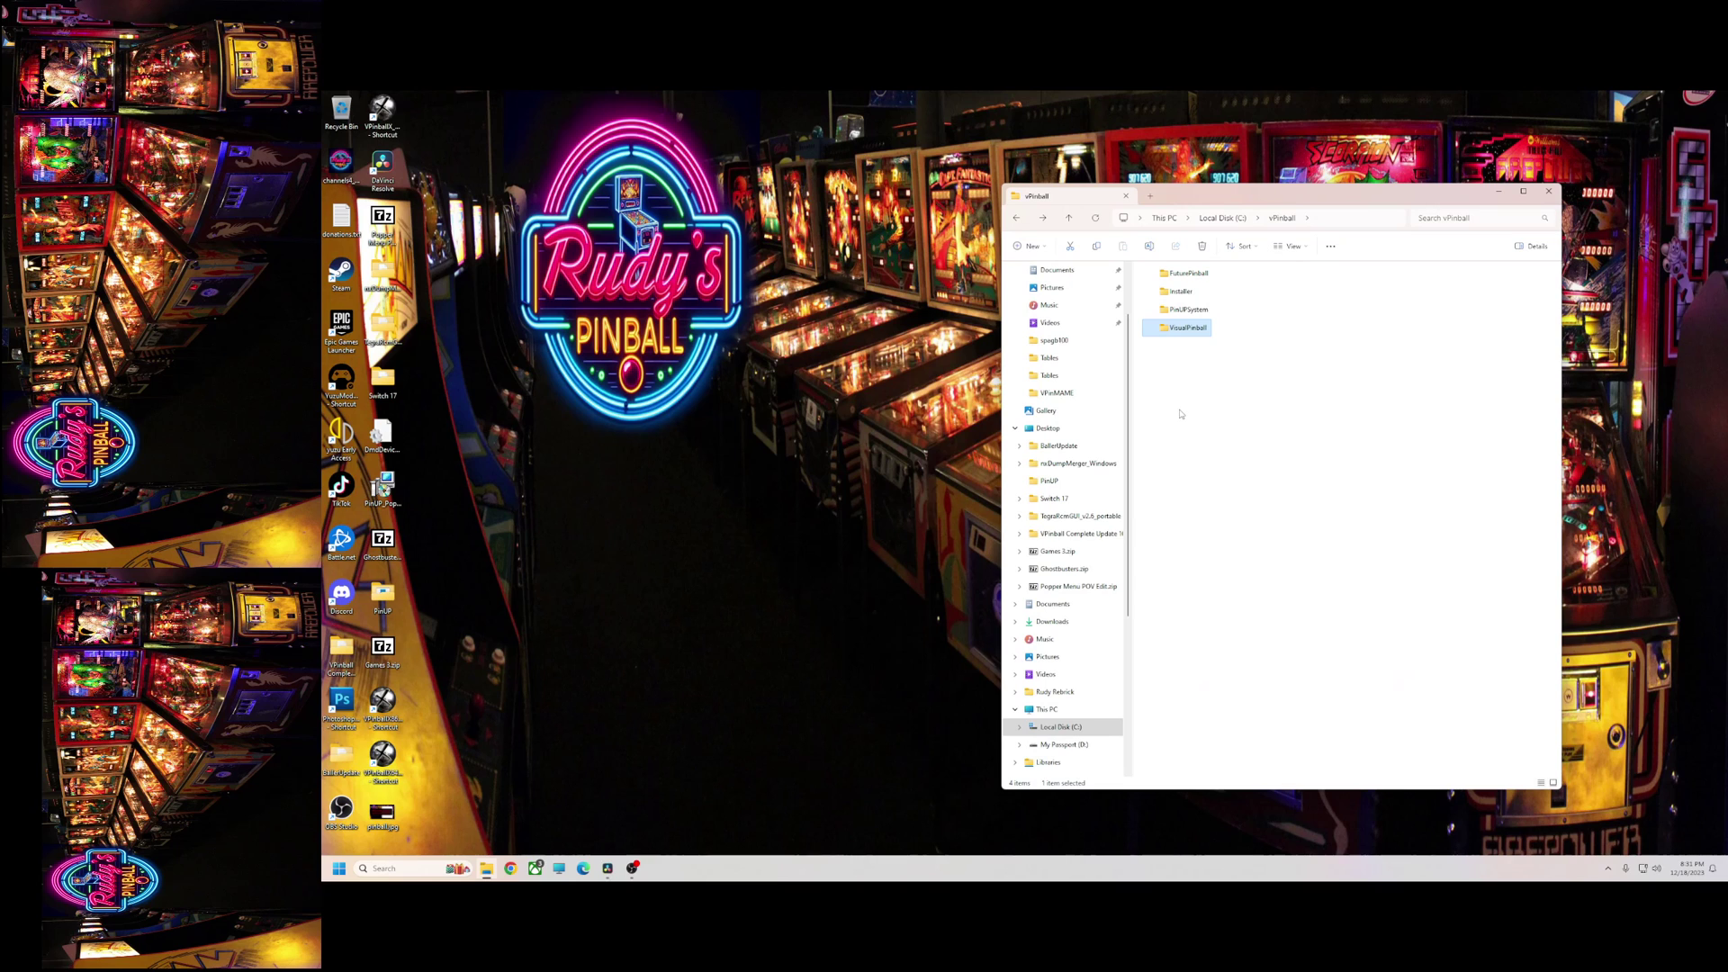
{"action": "mouse_move", "coordinate": [631, 873]}
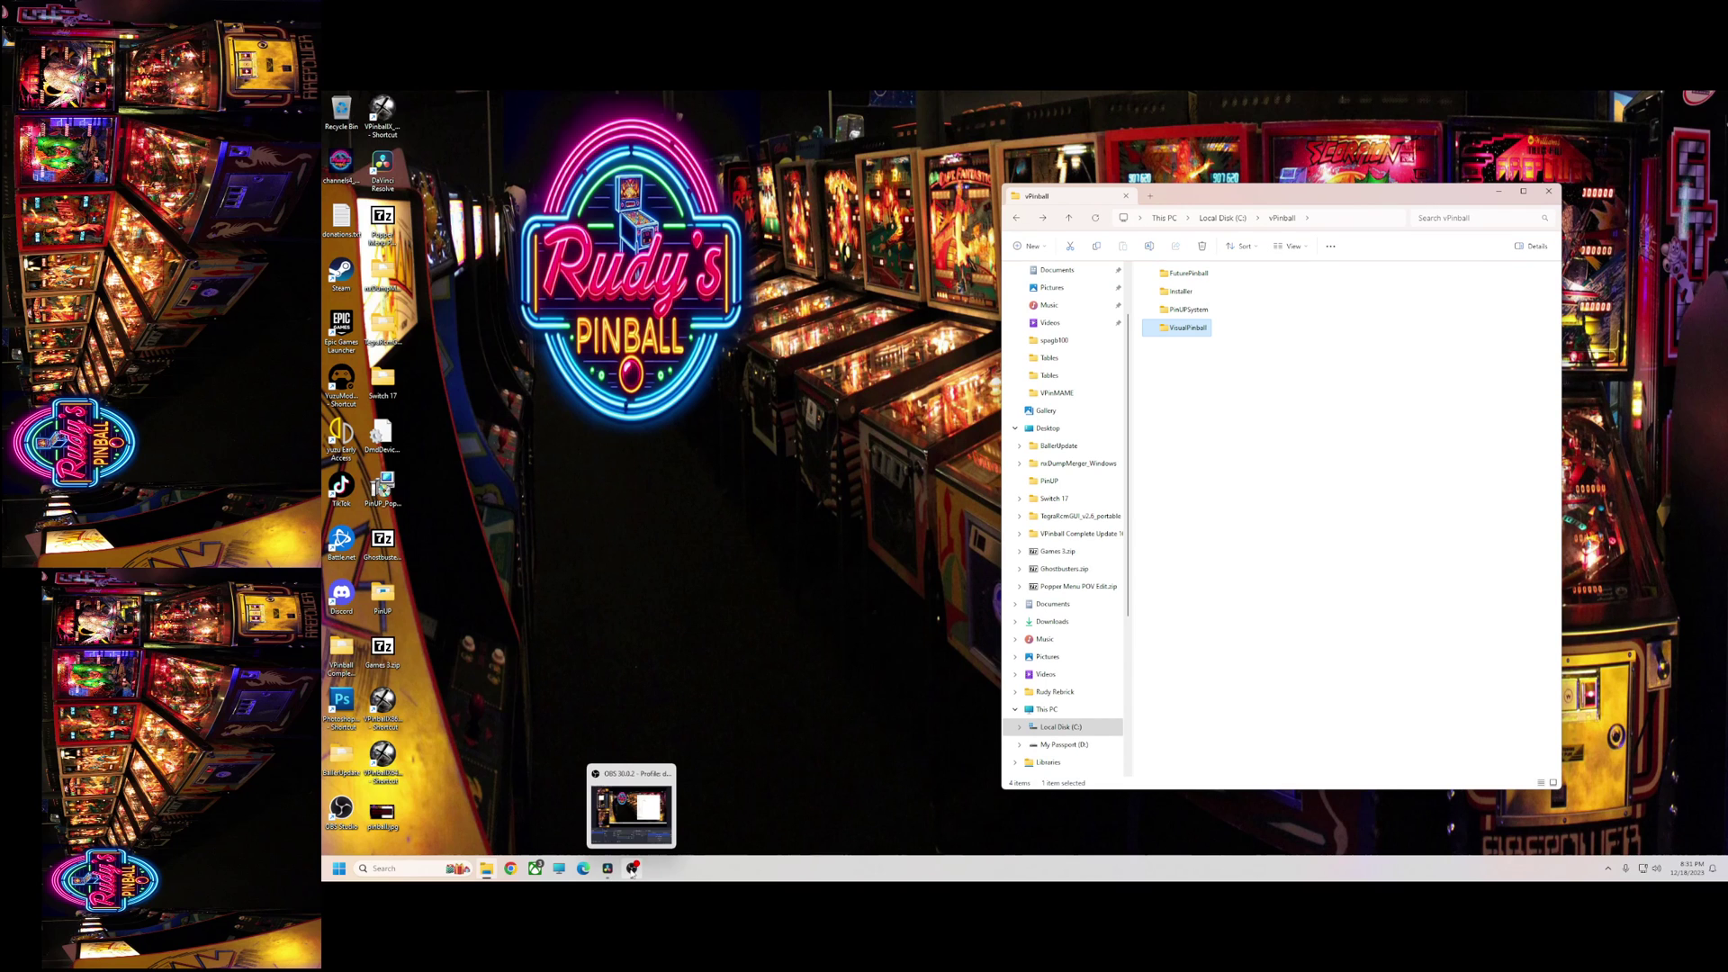